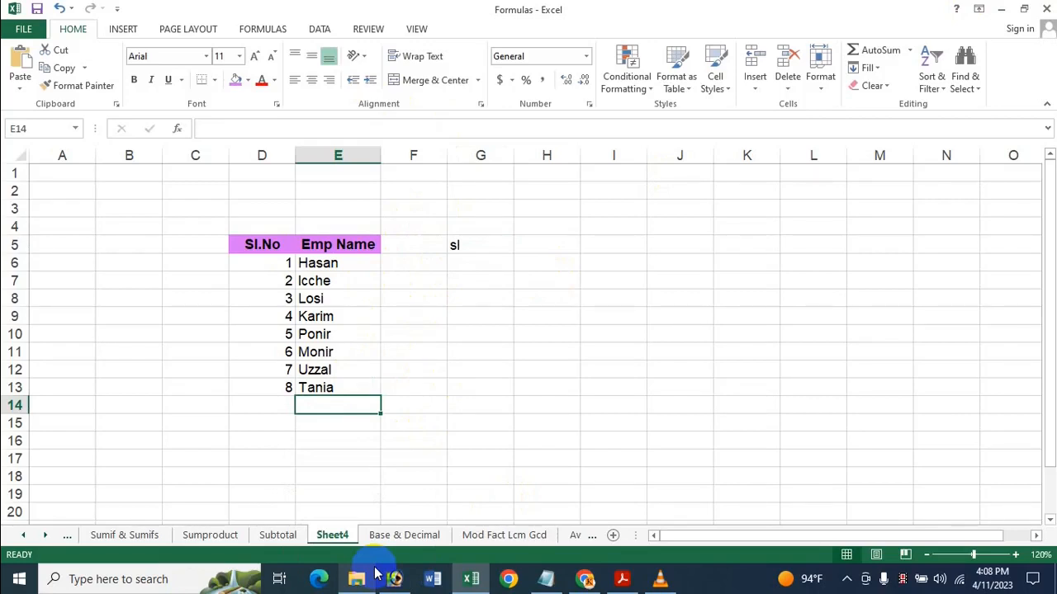
# Add two more employee names to the Emp Name list in cells E14 and E15
pyautogui.write('L')
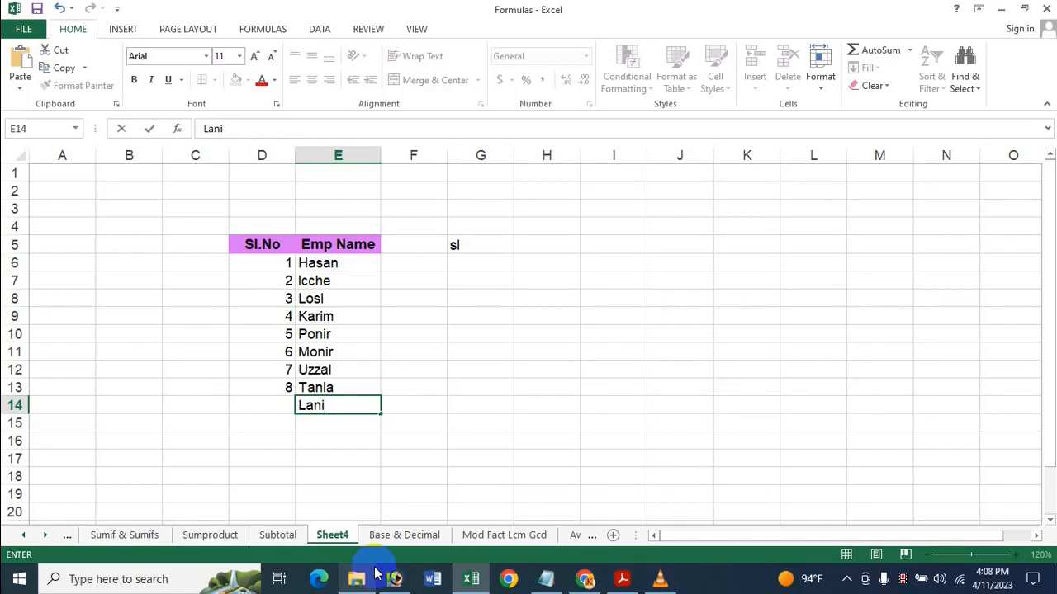
pyautogui.write('ani')
pyautogui.press('Return')
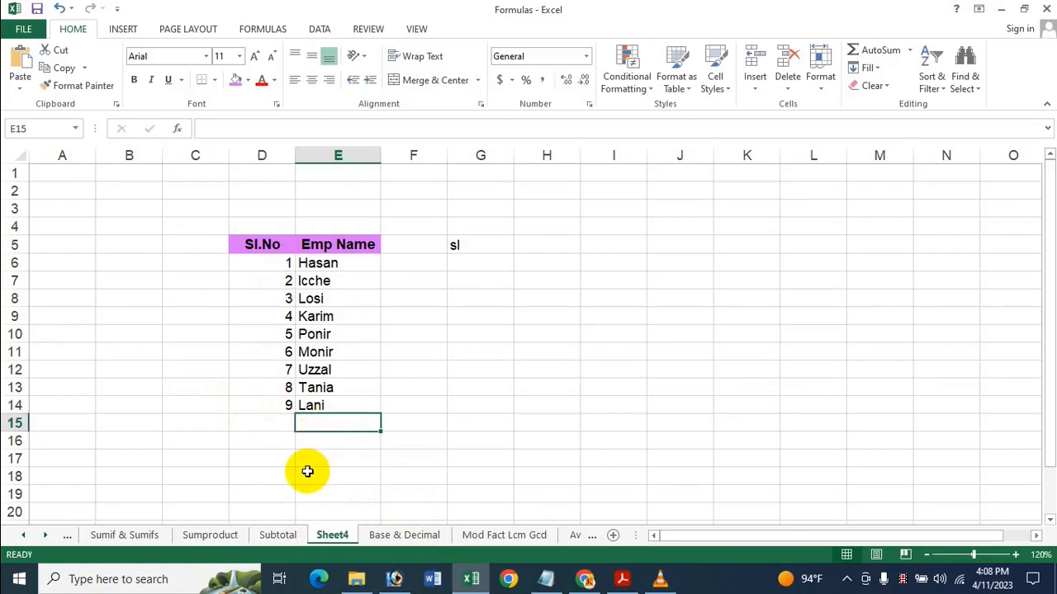
pyautogui.write('B')
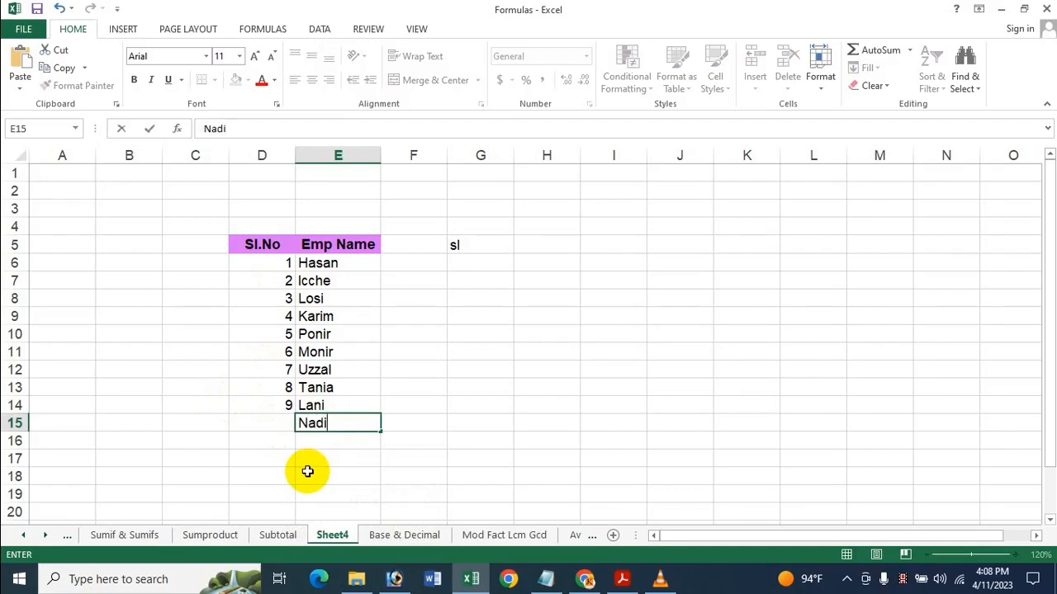
pyautogui.press('Return')
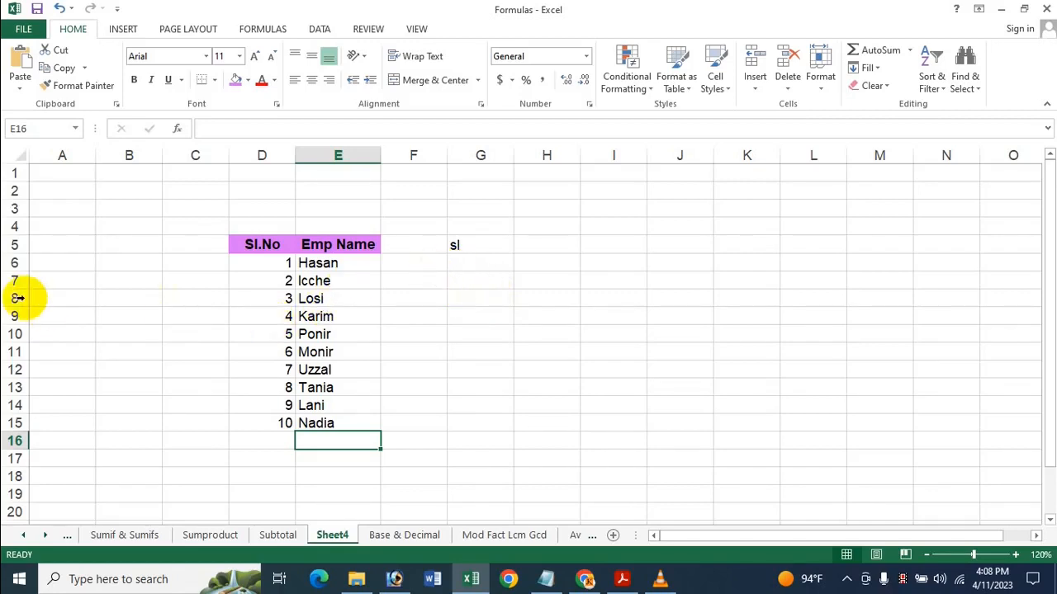
# Hide rows 8 to 11 of the employee list, and unhide them again
pyautogui.moveTo(13, 316)
pyautogui.mouseDown()
pyautogui.moveTo(16, 301)
pyautogui.moveTo(13, 316)
pyautogui.mouseUp()
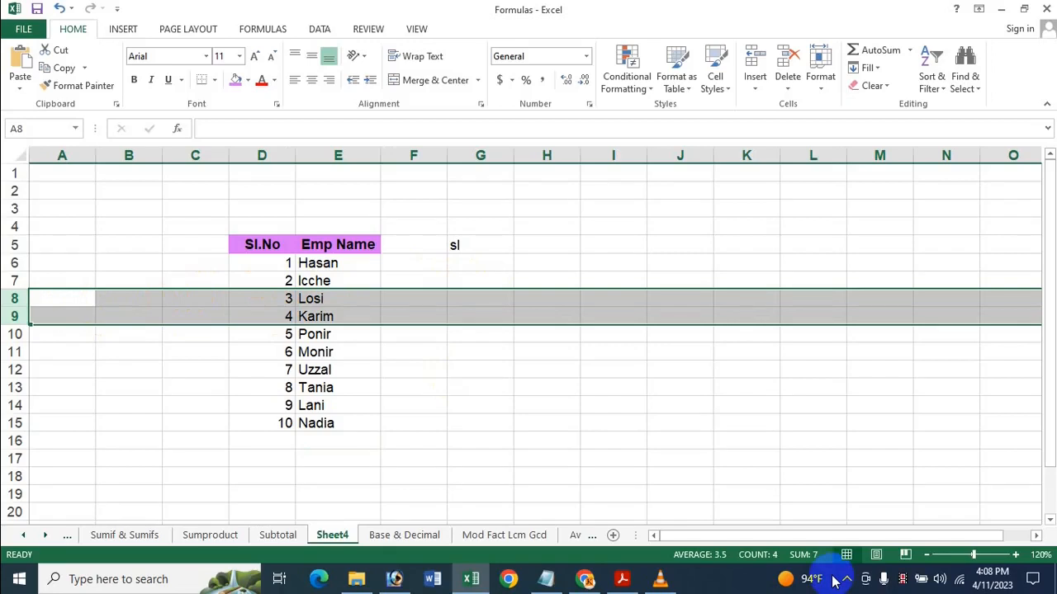
pyautogui.hotkey('shift', 'Down')
pyautogui.hotkey('shift', 'Down')
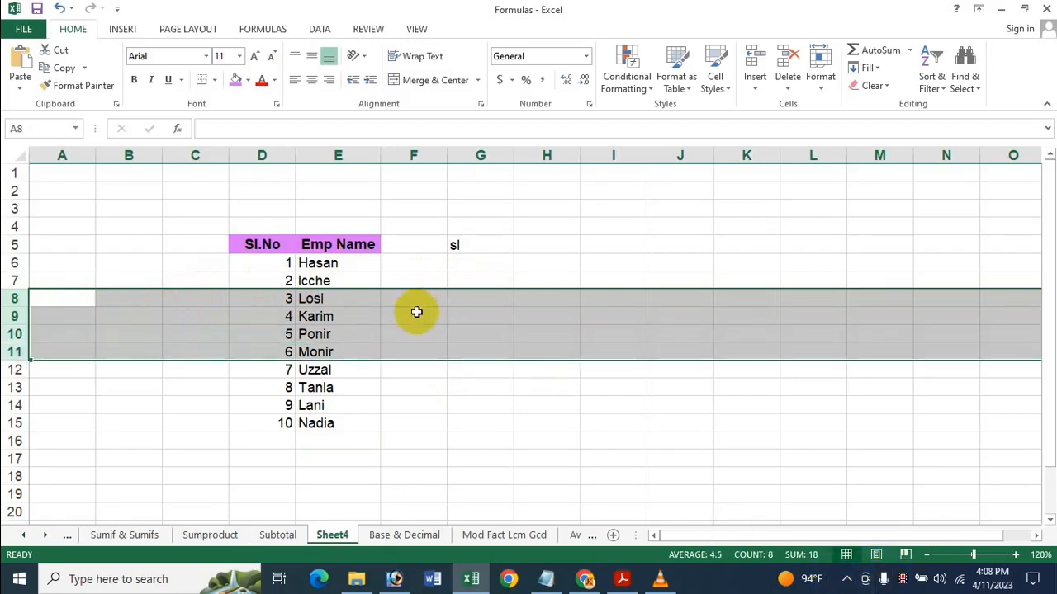
pyautogui.rightClick(130, 305)
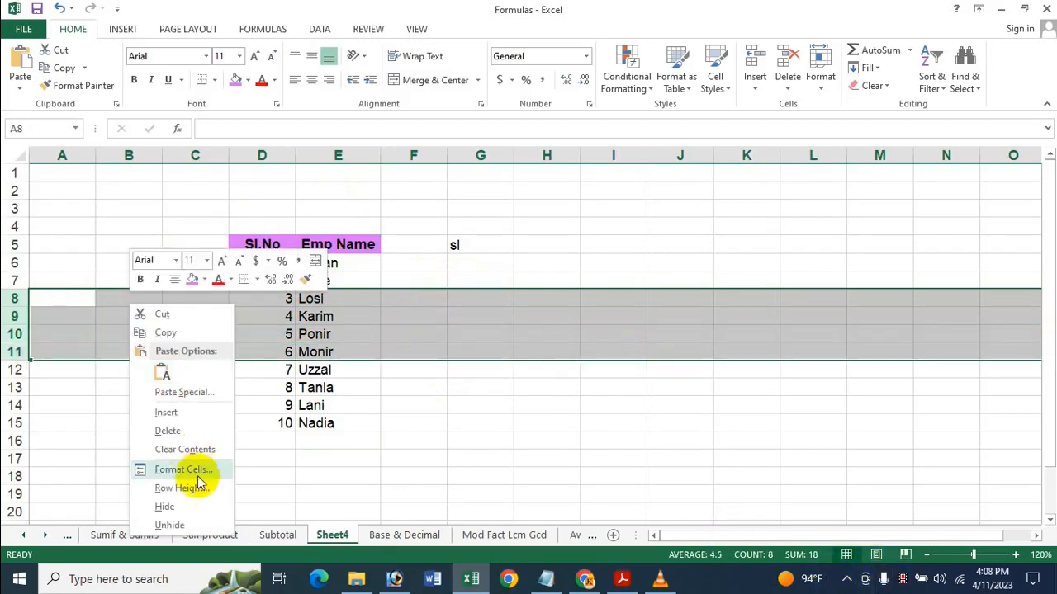
pyautogui.click(178, 488)
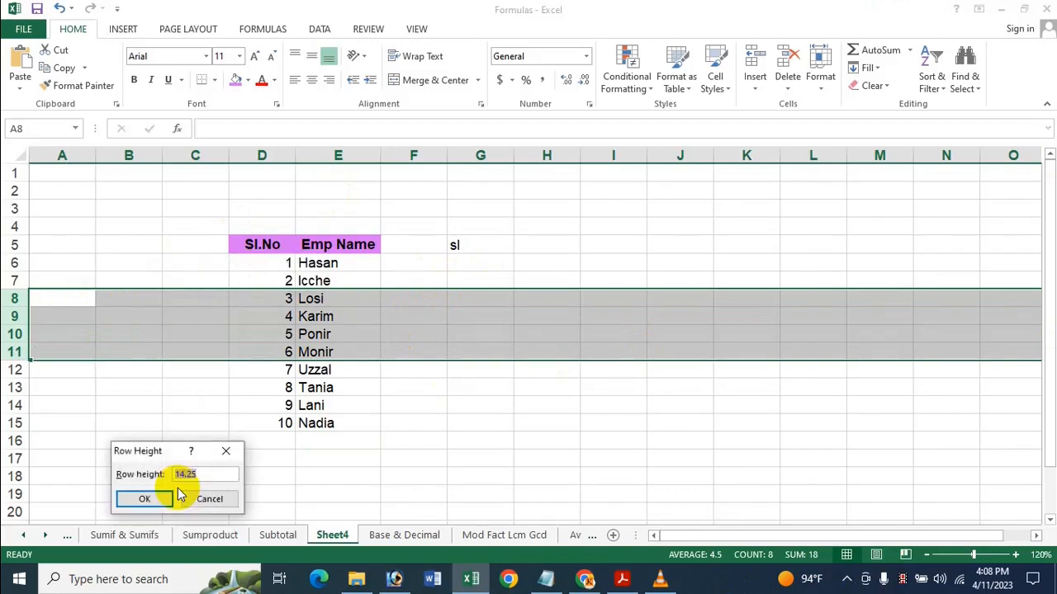
pyautogui.click(230, 455)
pyautogui.rightClick(219, 338)
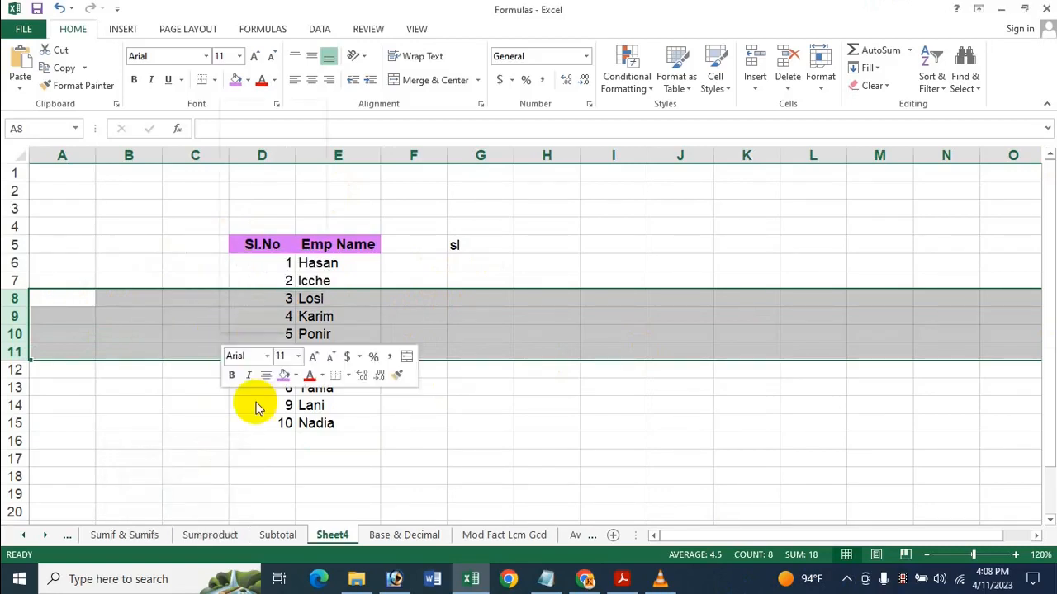
pyautogui.click(255, 303)
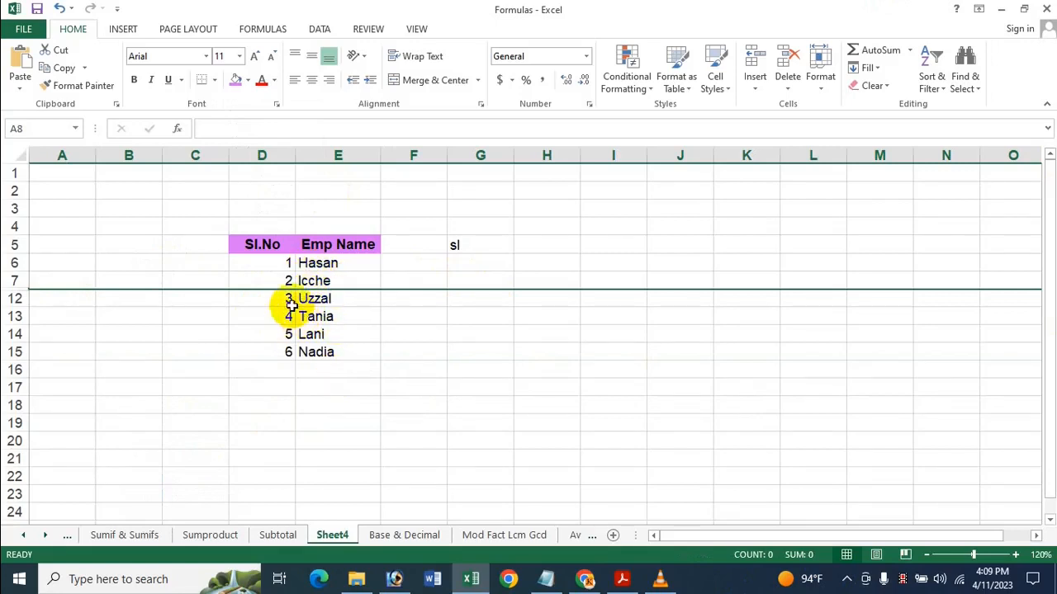
pyautogui.rightClick(15, 296)
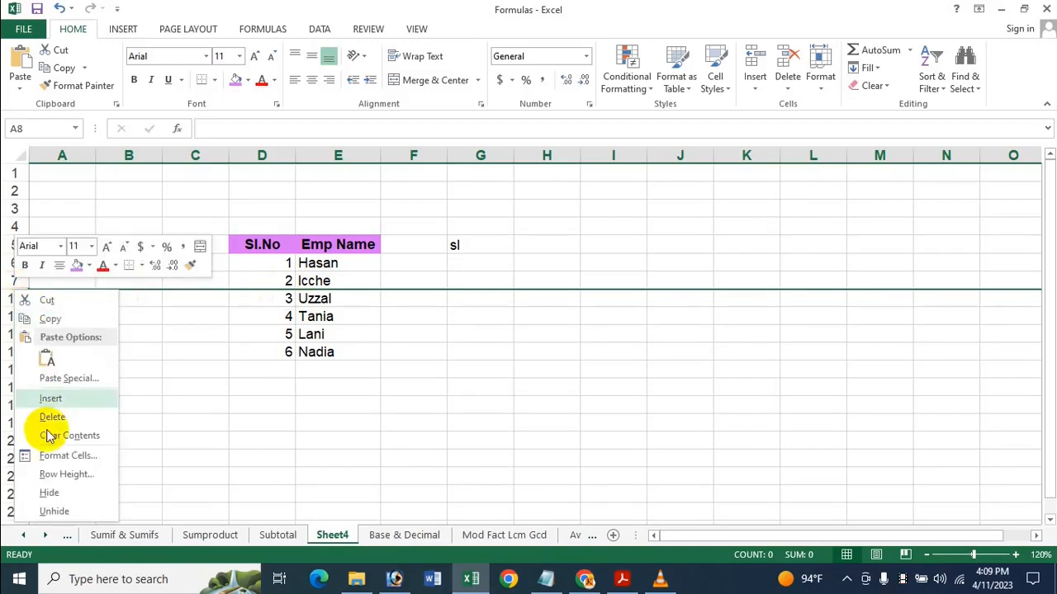
pyautogui.click(59, 511)
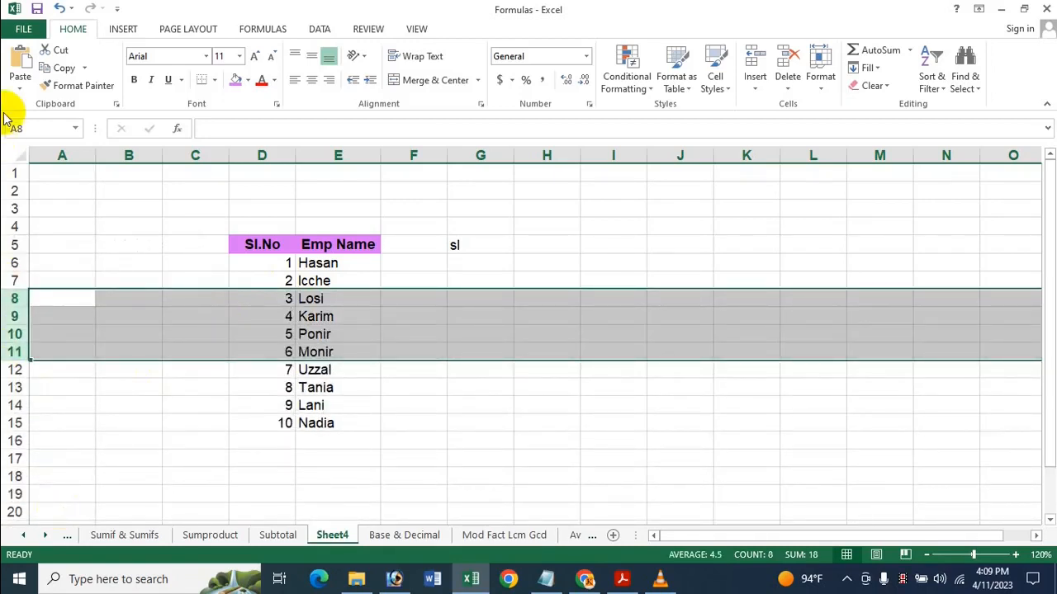
# Enter =AGGREGATE(2,5,G5) in cell G6, using the COUNT function and the option to ignore hidden rows
pyautogui.click(459, 266)
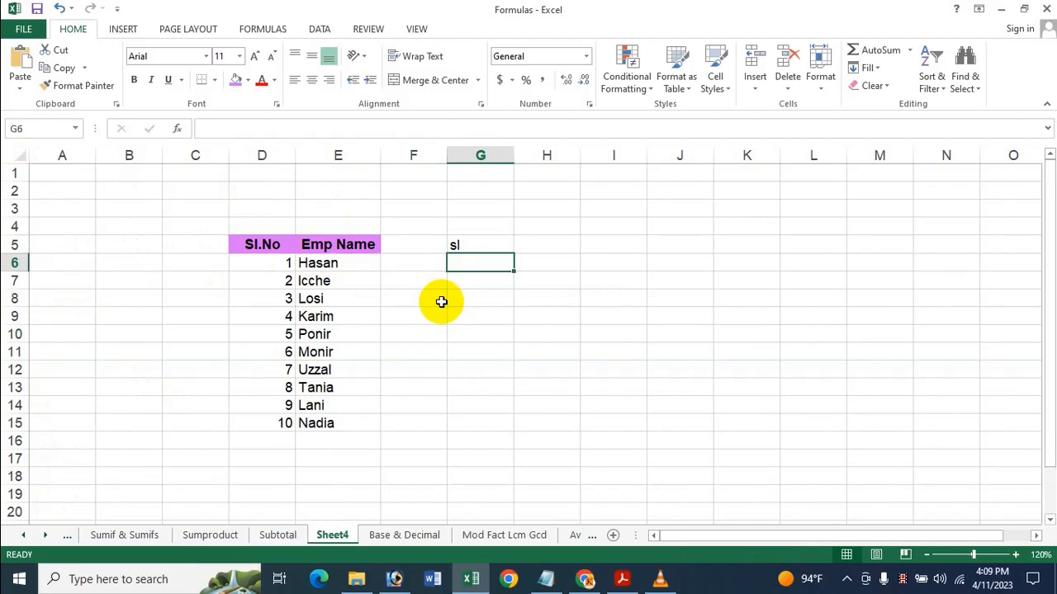
pyautogui.write('=')
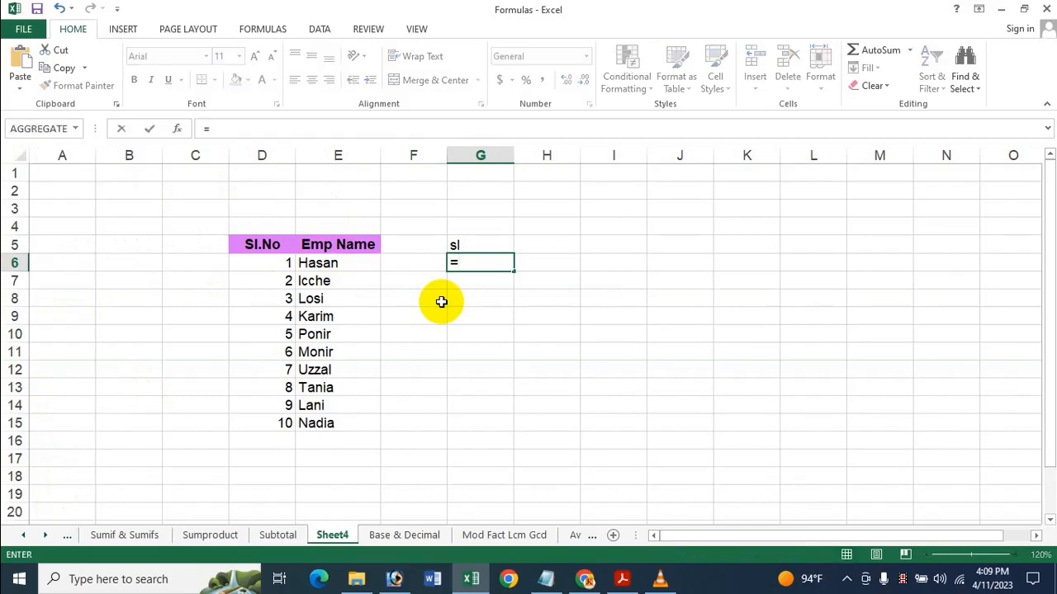
pyautogui.write('a')
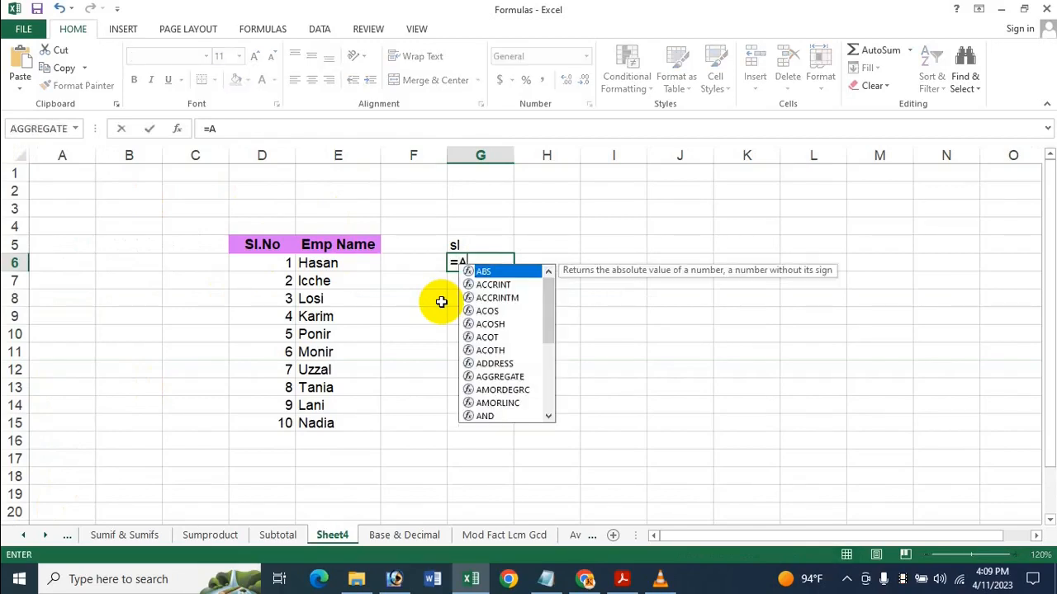
pyautogui.doubleClick(510, 384)
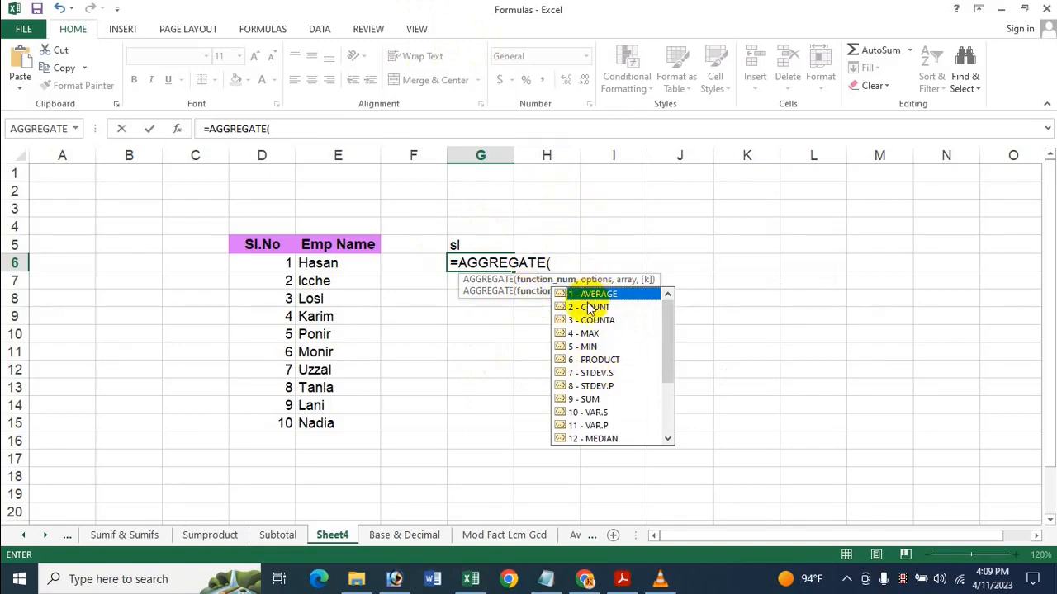
pyautogui.click(590, 309)
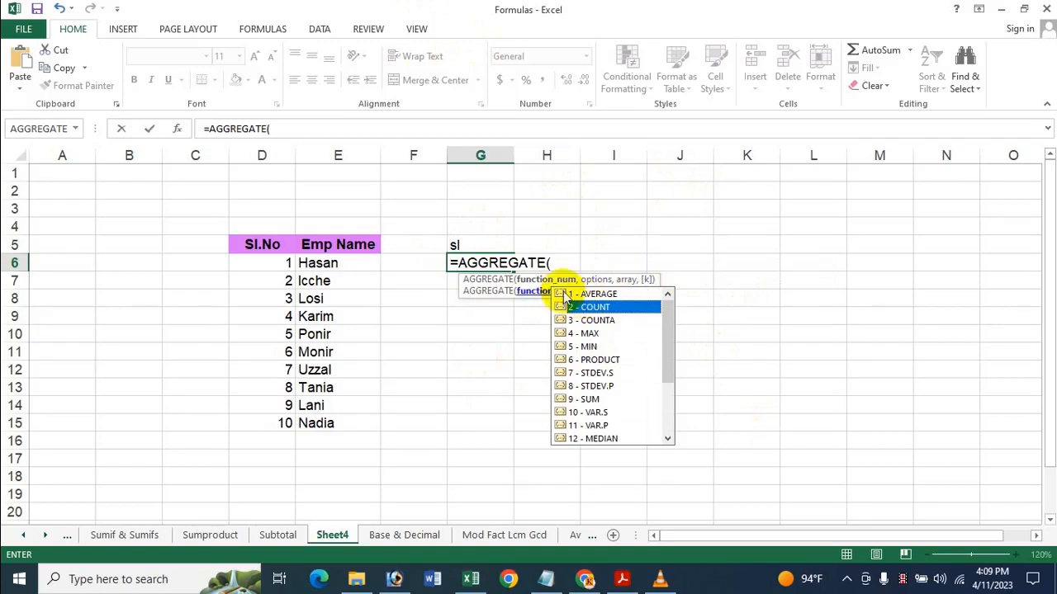
pyautogui.write('2')
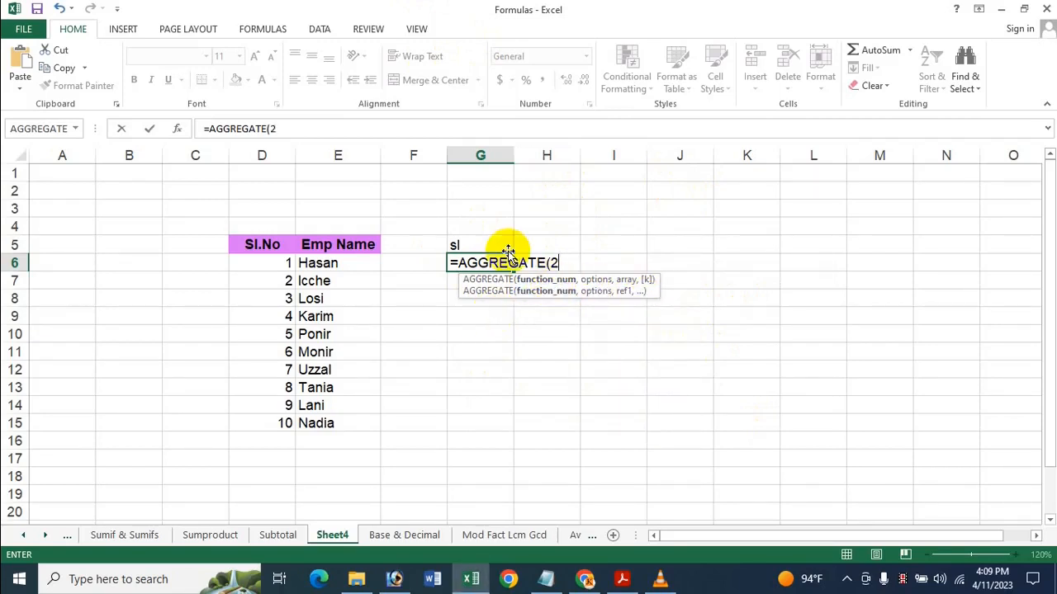
pyautogui.write(',')
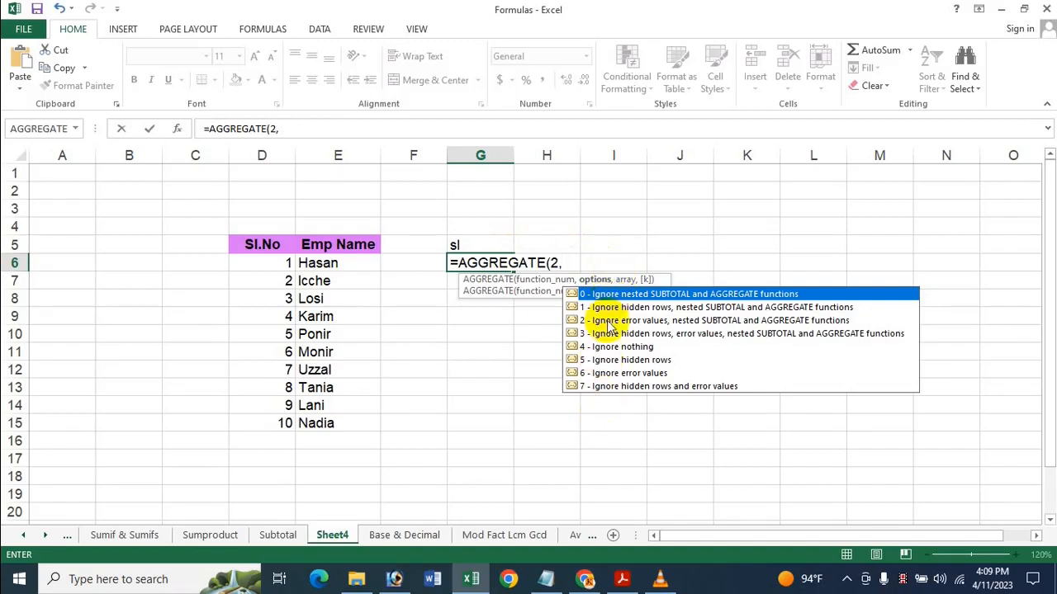
pyautogui.click(672, 365)
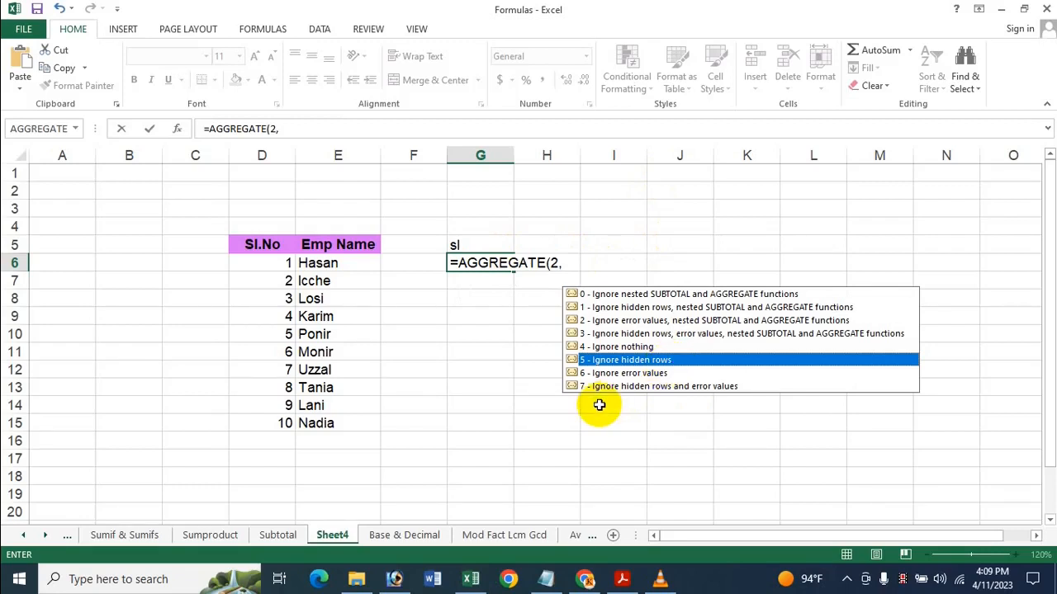
pyautogui.write('5')
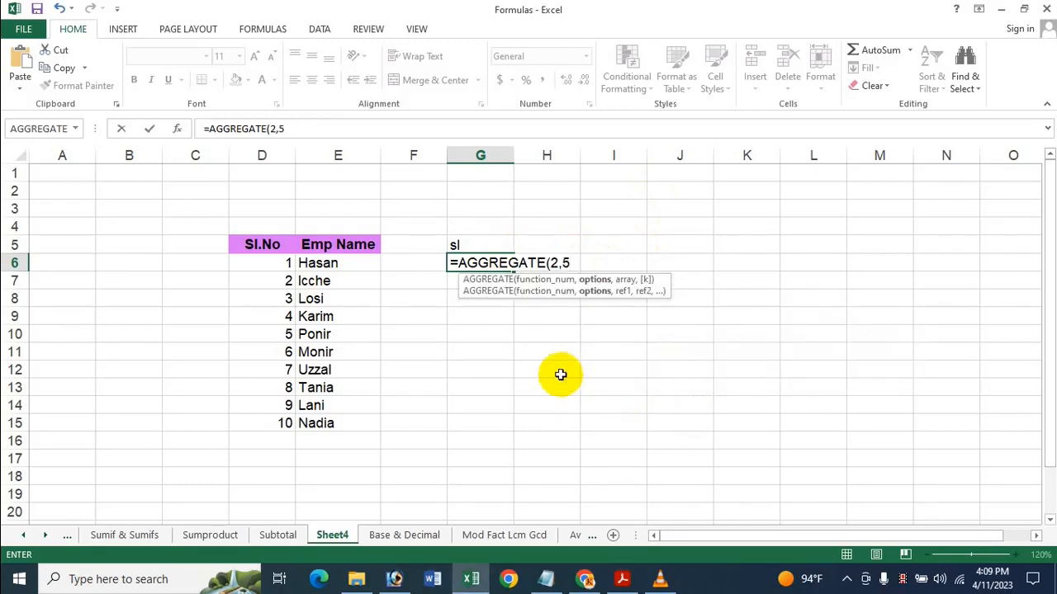
pyautogui.write(',')
pyautogui.click(457, 246)
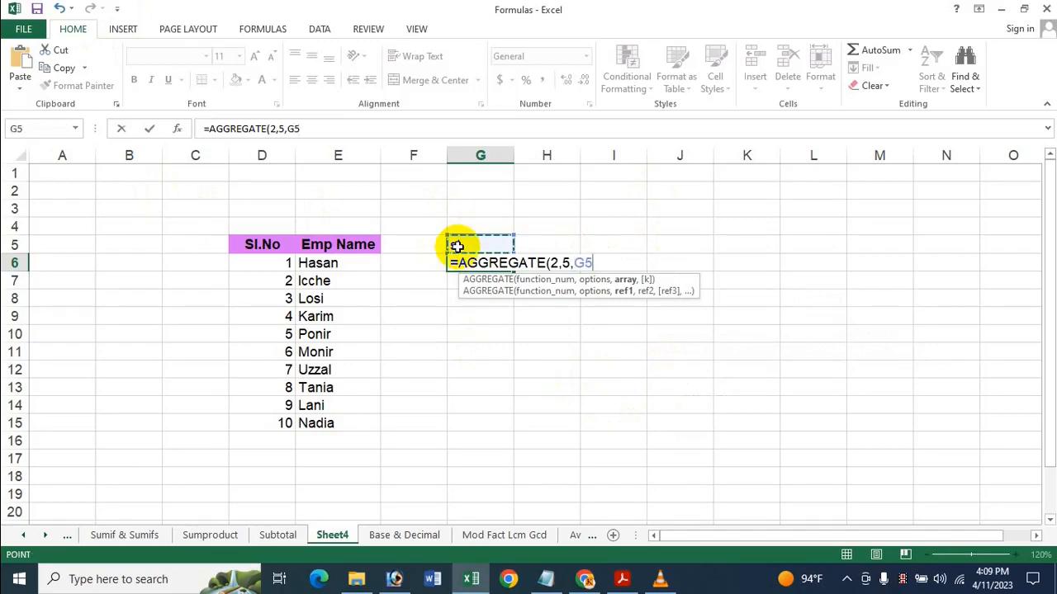
pyautogui.press('Return')
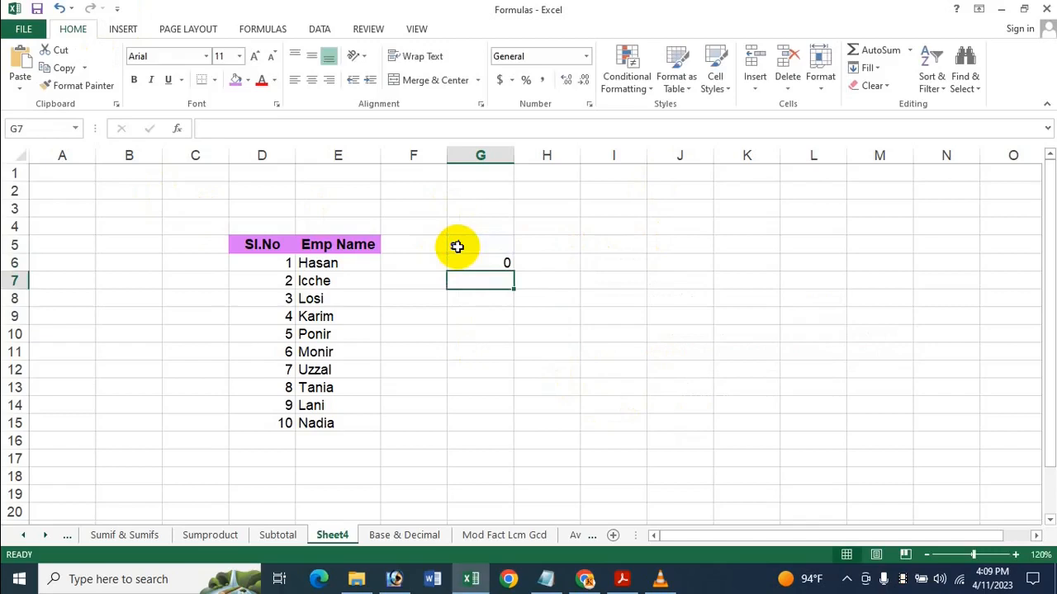
# Fill the AGGREGATE formula from G6 down to G13
pyautogui.click(510, 264)
pyautogui.moveTo(514, 269); pyautogui.dragTo(487, 389)
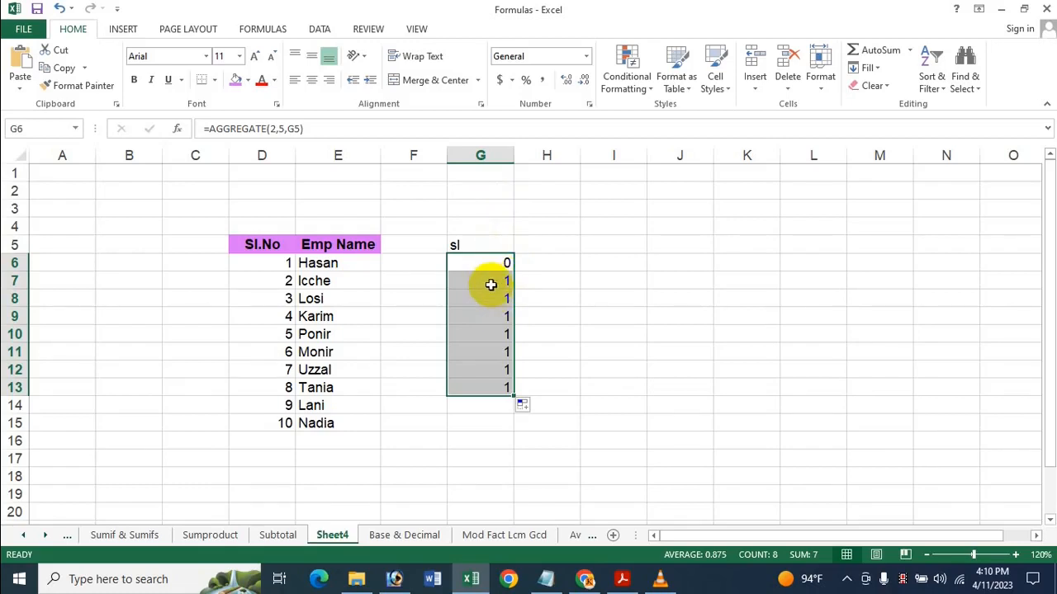
pyautogui.moveTo(491, 284); pyautogui.dragTo(501, 399)
# Change the formula in G6 to =AGGREGATE(2,5,$G$5:G5) and fill it down to G16
pyautogui.click(498, 264)
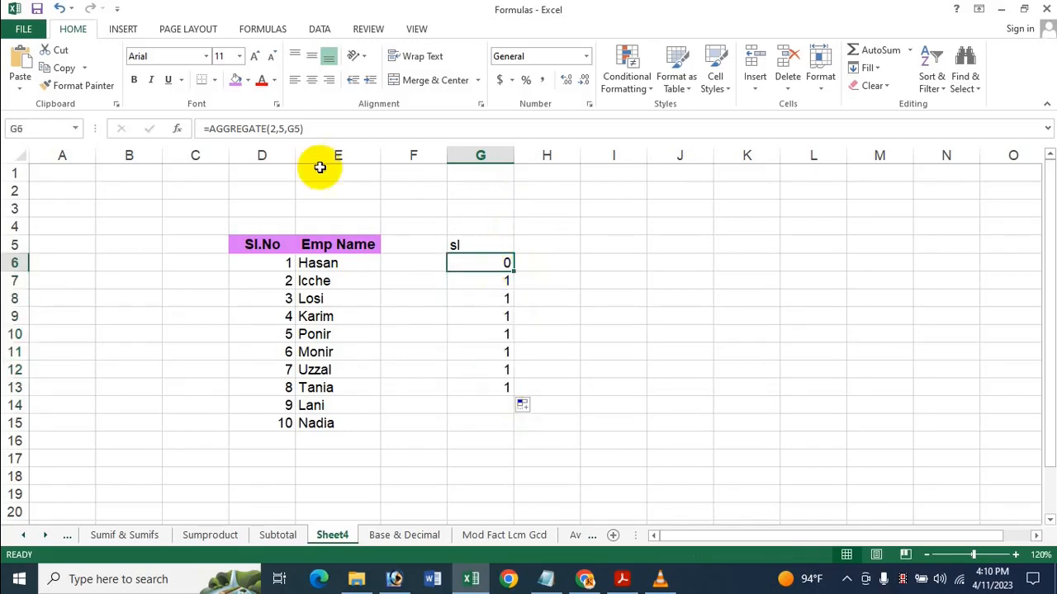
pyautogui.click(299, 126)
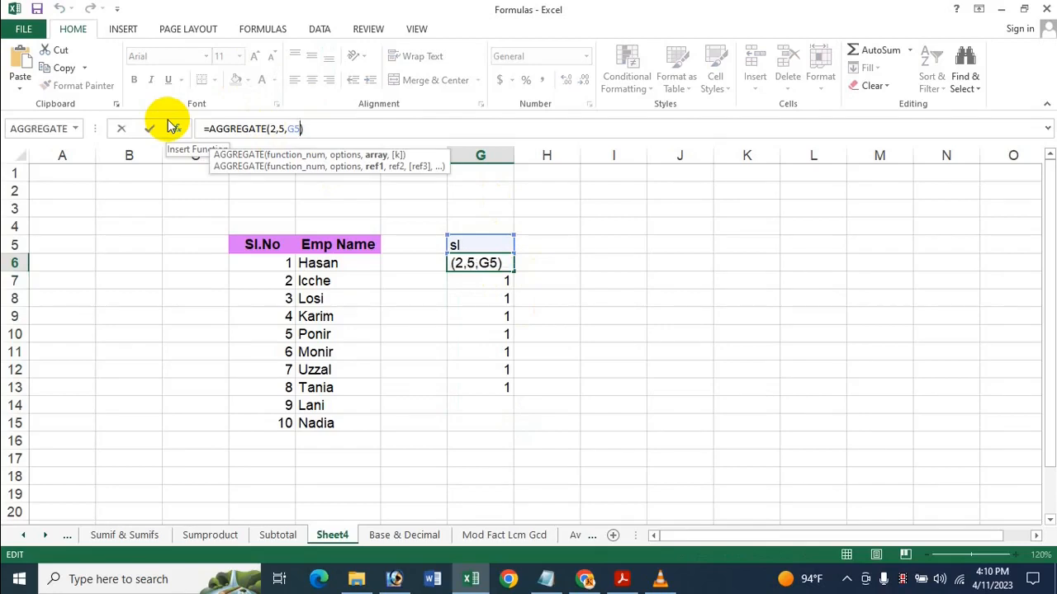
pyautogui.write(':')
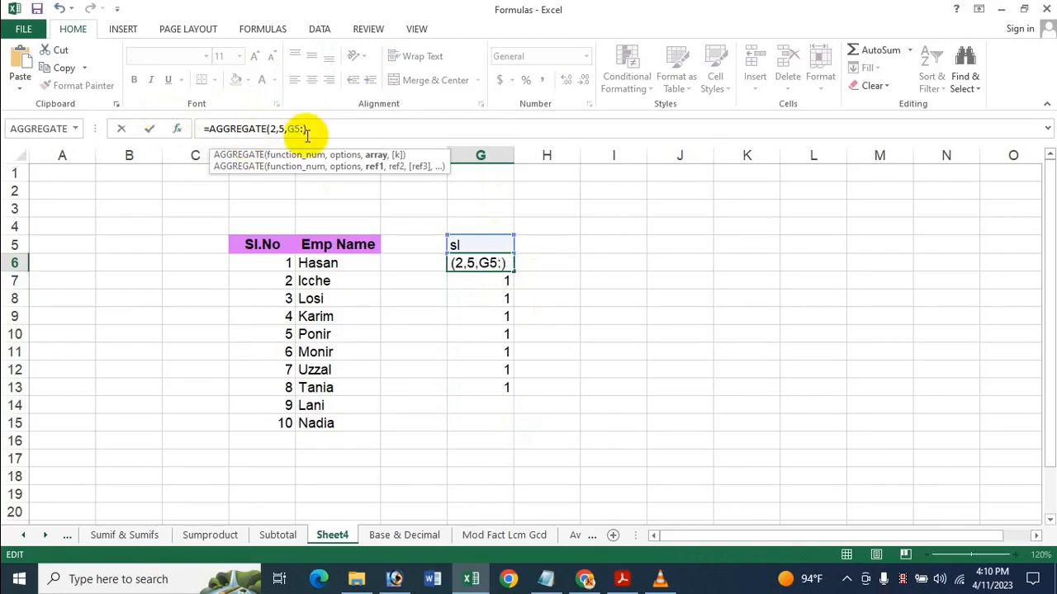
pyautogui.click(467, 242)
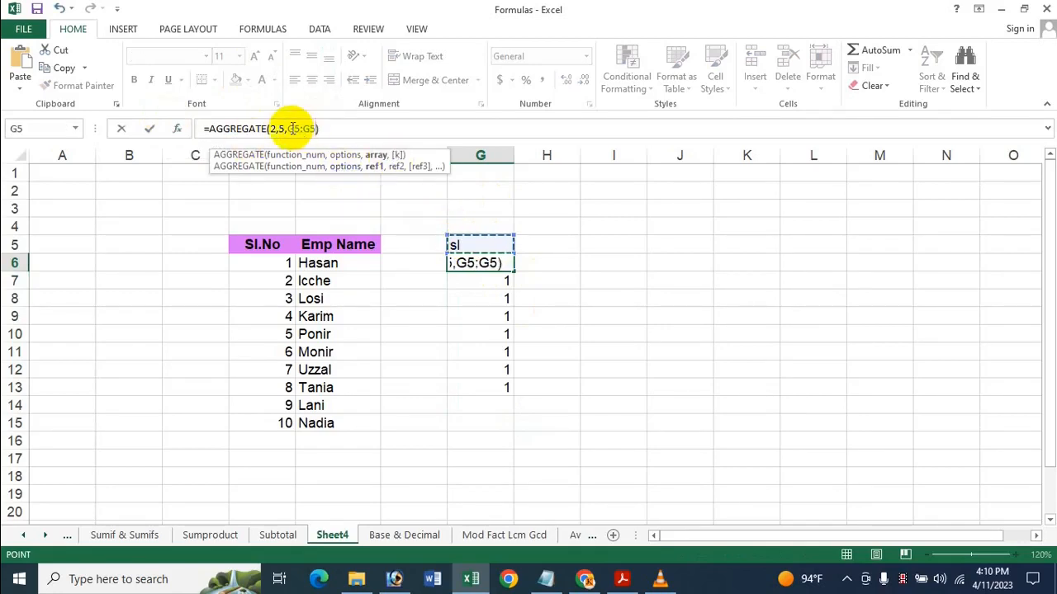
pyautogui.click(300, 130)
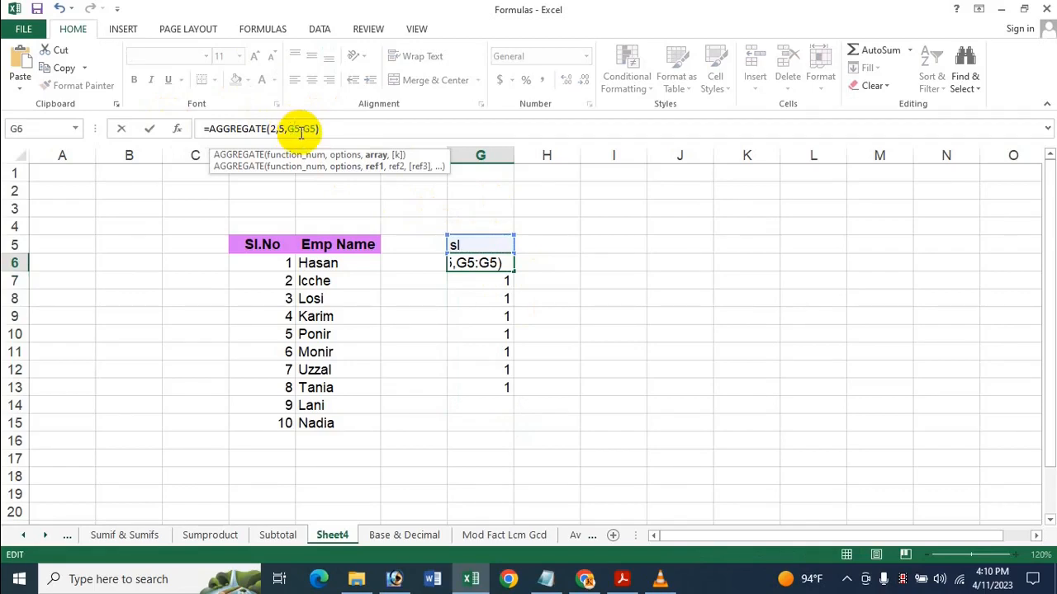
pyautogui.press('F4')
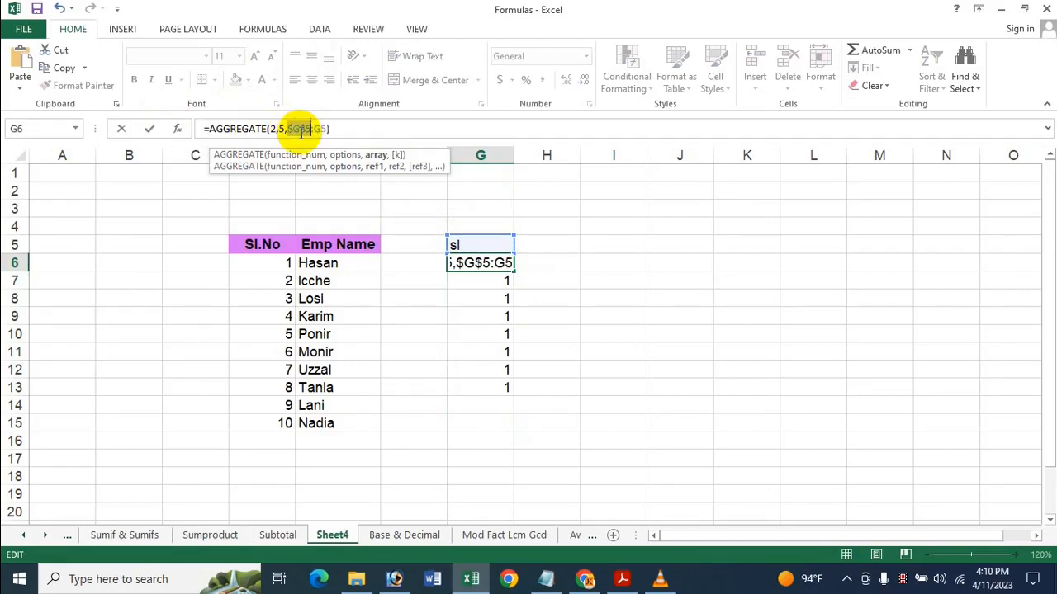
pyautogui.press('Return')
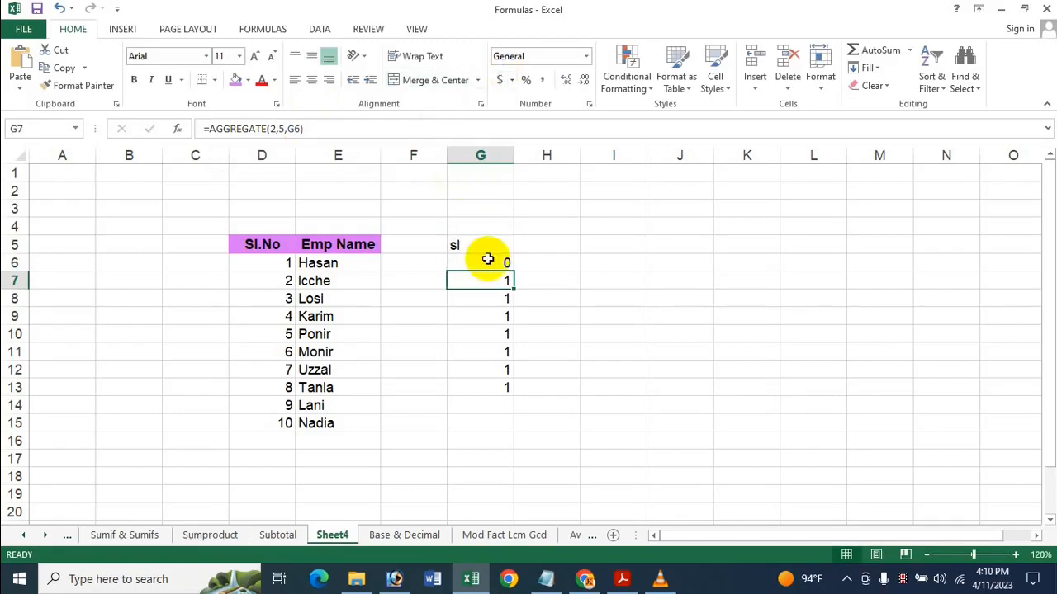
pyautogui.click(499, 262)
pyautogui.moveTo(509, 271); pyautogui.dragTo(503, 455)
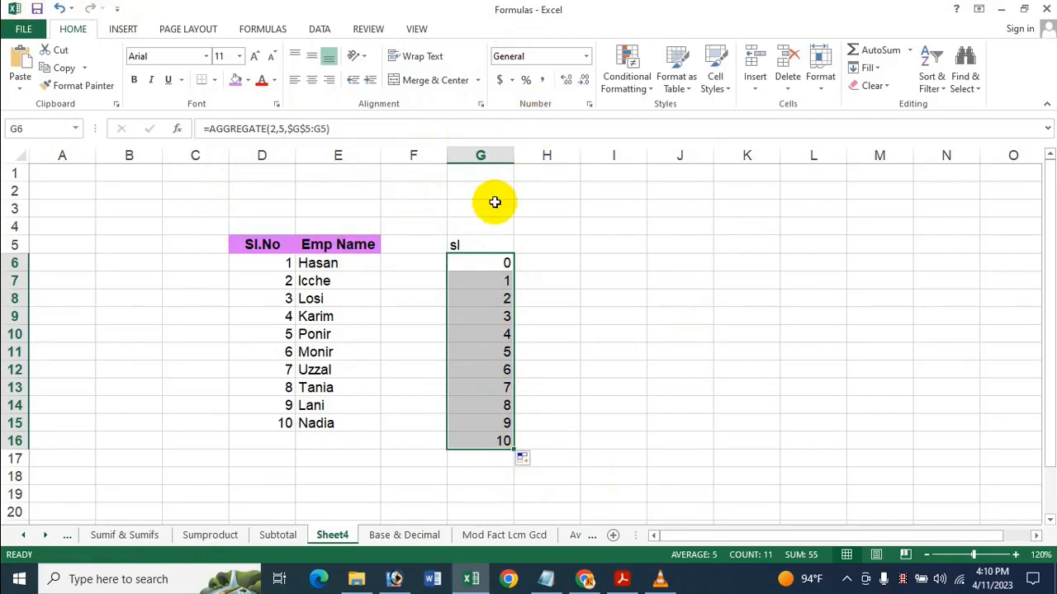
# Add 1 to the result in G6 by changing its formula to =AGGREGATE(2,5,$G$5:G5)+1
pyautogui.click(480, 262)
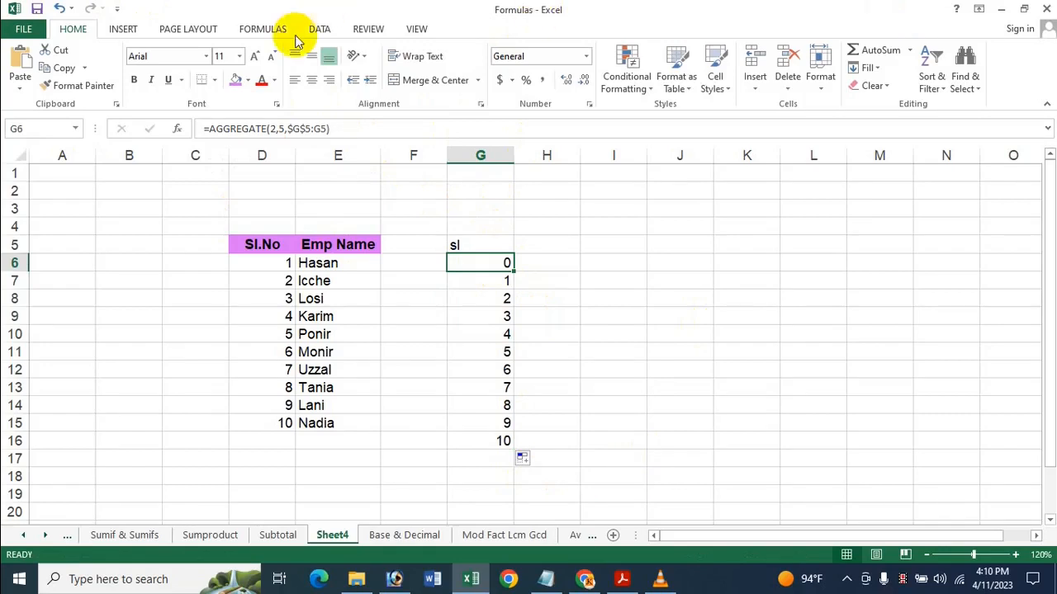
pyautogui.click(360, 127)
pyautogui.write('+1')
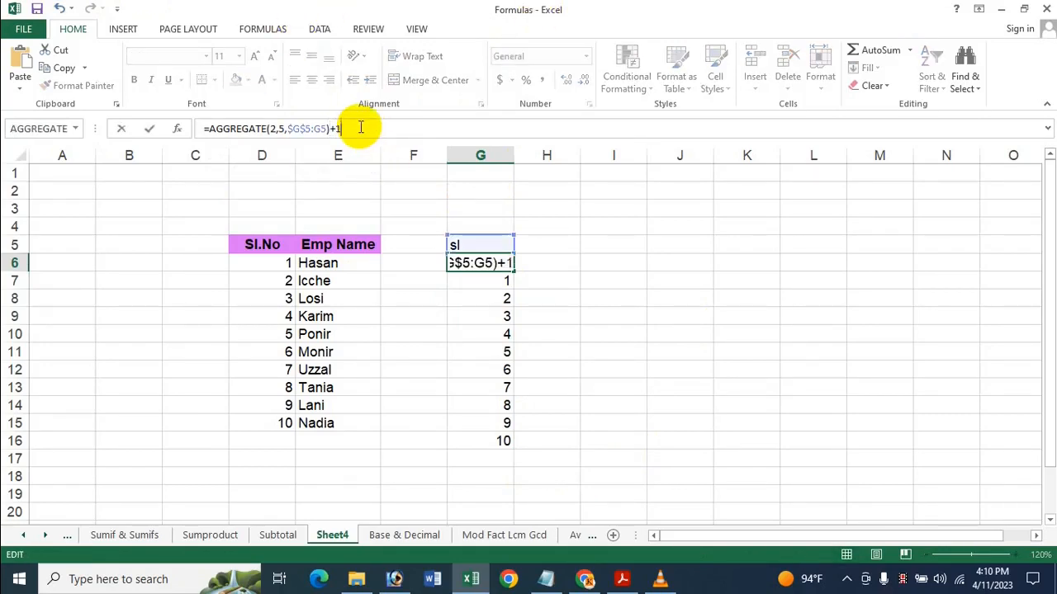
pyautogui.press('Return')
pyautogui.click(477, 263)
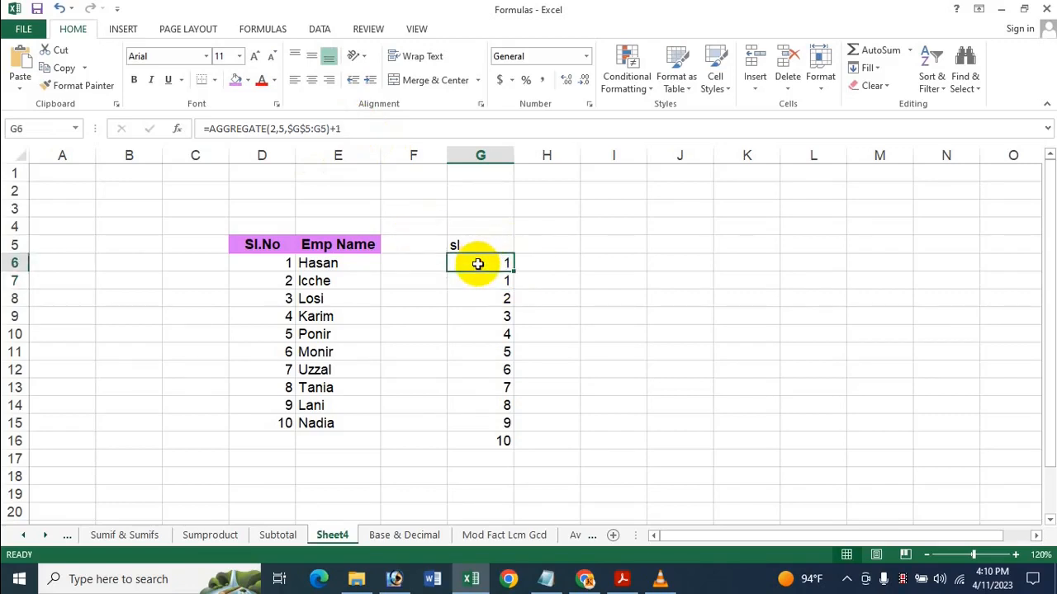
# Fill the formula from G6 down to G14 and clear the leftover entries in G15:G18
pyautogui.moveTo(512, 274); pyautogui.dragTo(504, 477)
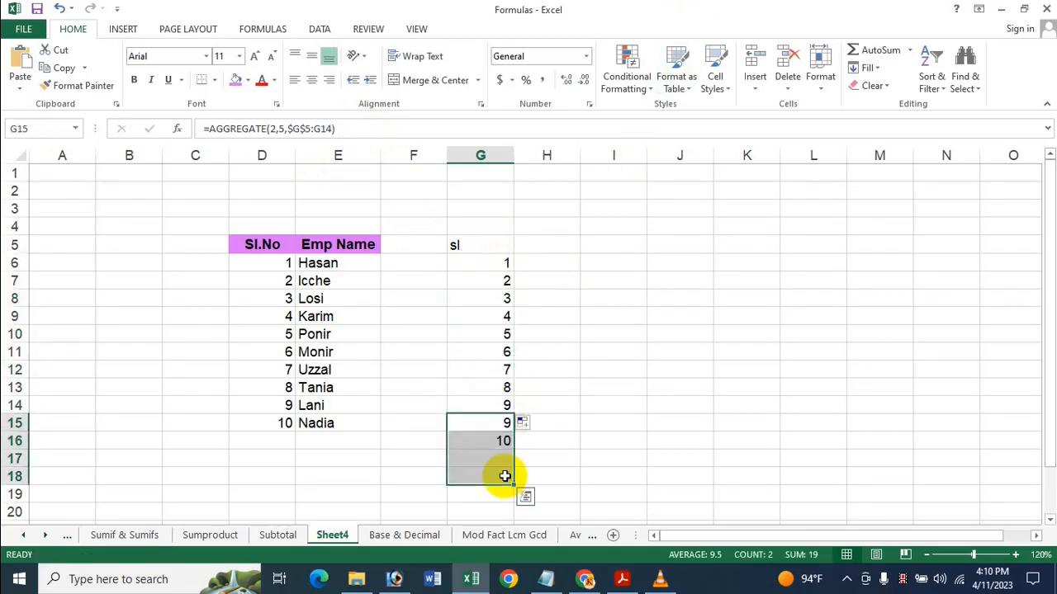
pyautogui.press('Delete')
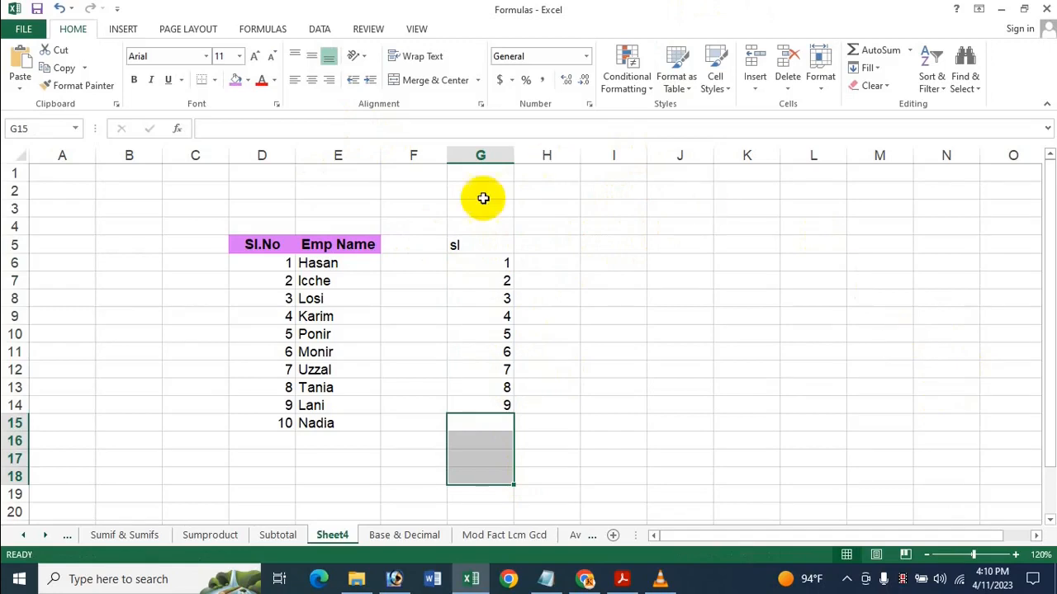
pyautogui.click(555, 264)
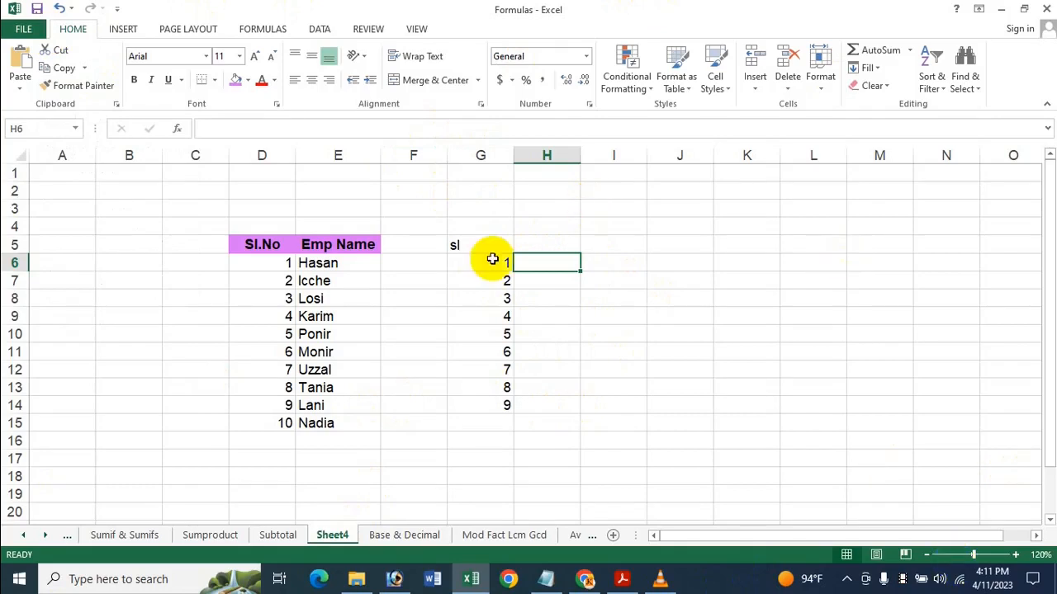
# Clear the serial numbers and employee names in D6:E24 below the Sl.No and Emp Name headers
pyautogui.click(272, 261)
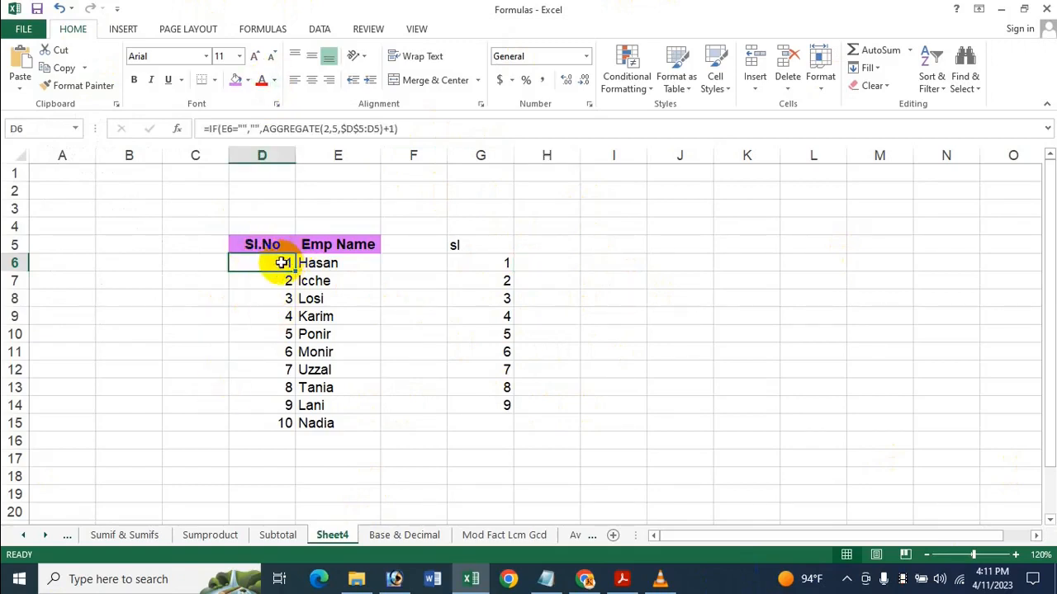
pyautogui.moveTo(253, 263); pyautogui.dragTo(338, 538)
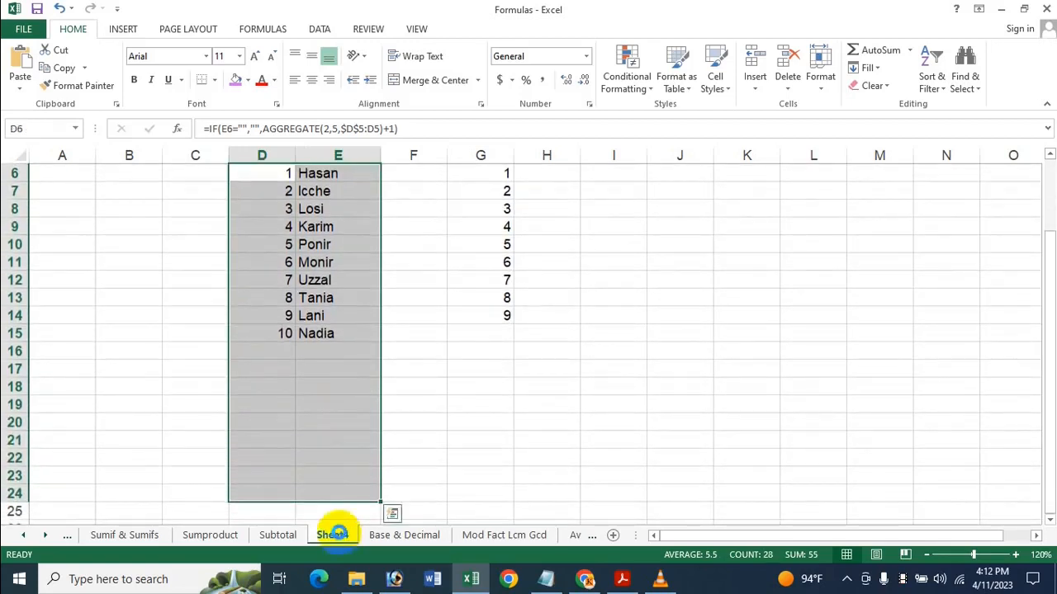
pyautogui.press('Delete')
pyautogui.click(271, 446)
pyautogui.click(271, 461)
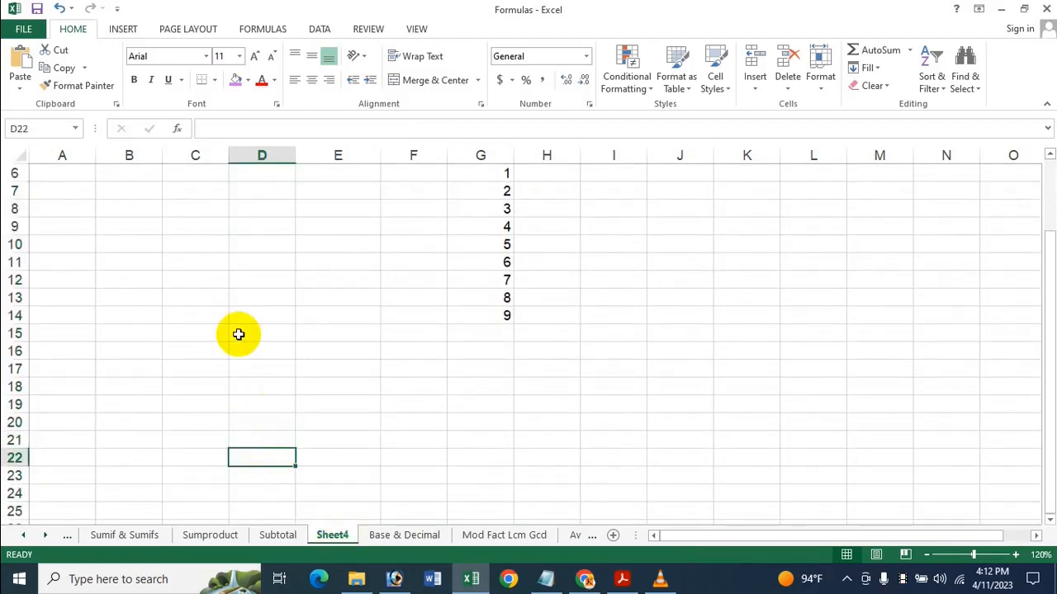
# Start an IF formula in cell D6 with the logical test E6=""
pyautogui.scroll(2, 238, 324)
pyautogui.click(237, 268)
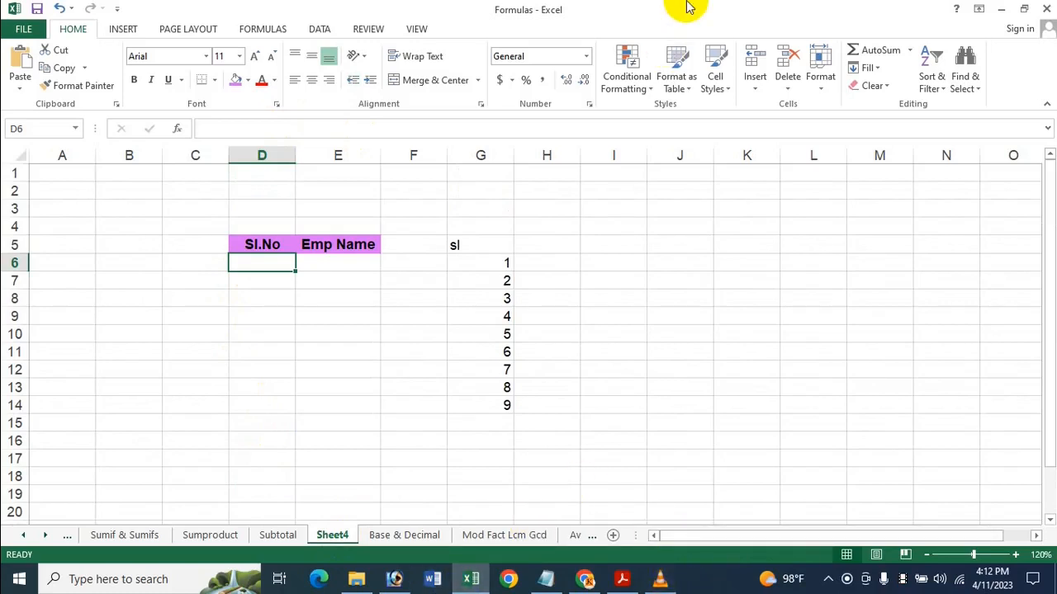
pyautogui.write('=')
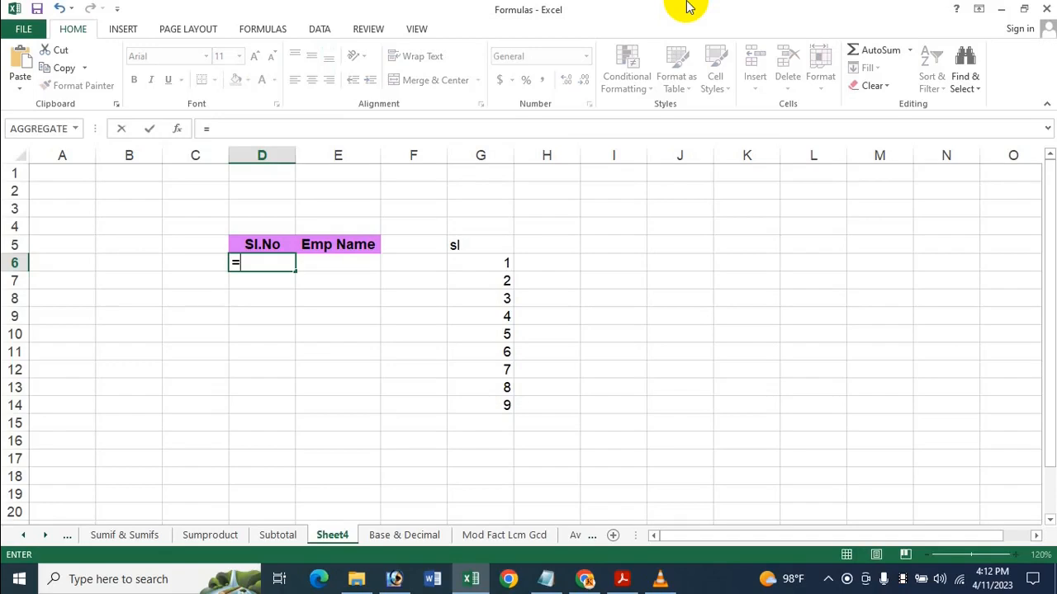
pyautogui.write('I')
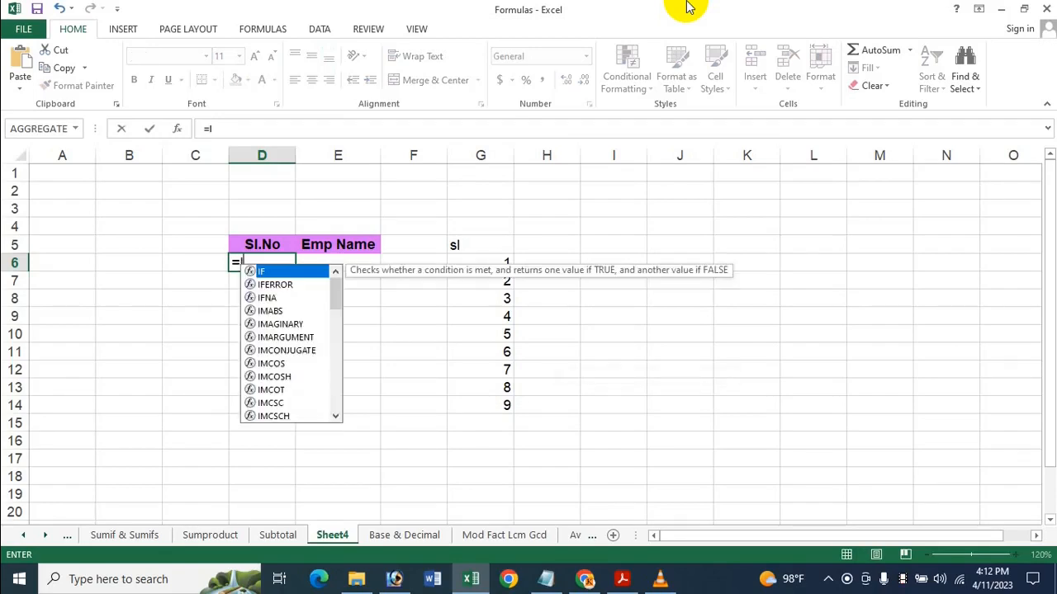
pyautogui.write('F')
pyautogui.press('Tab')
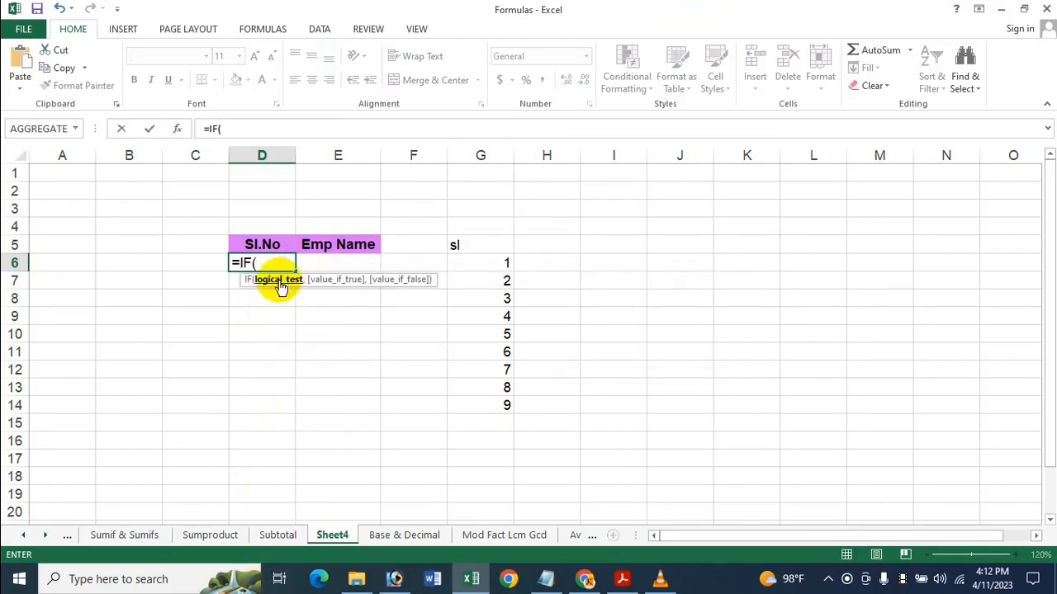
pyautogui.click(326, 264)
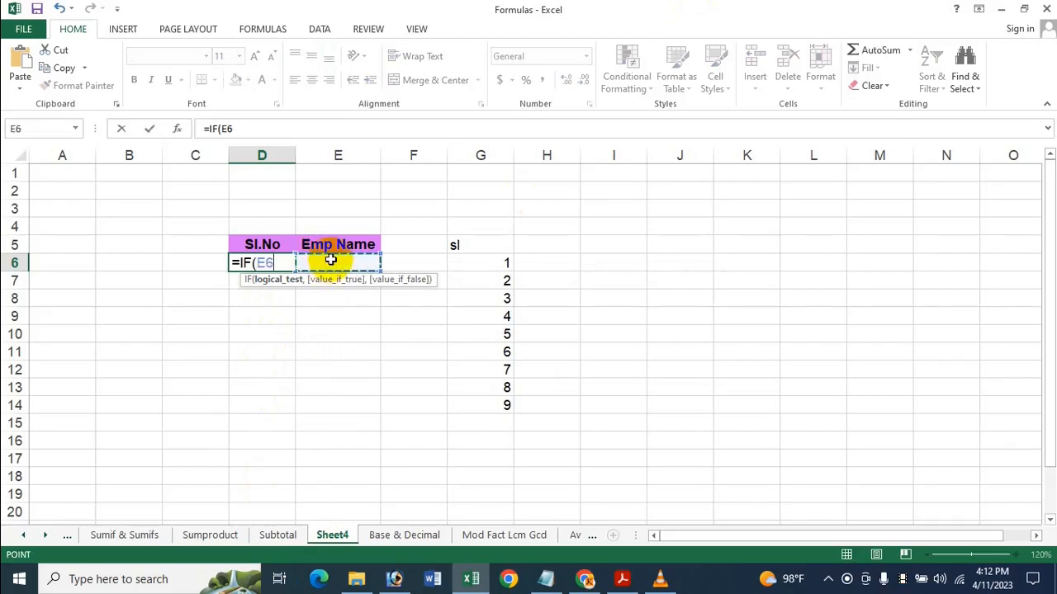
pyautogui.write('=')
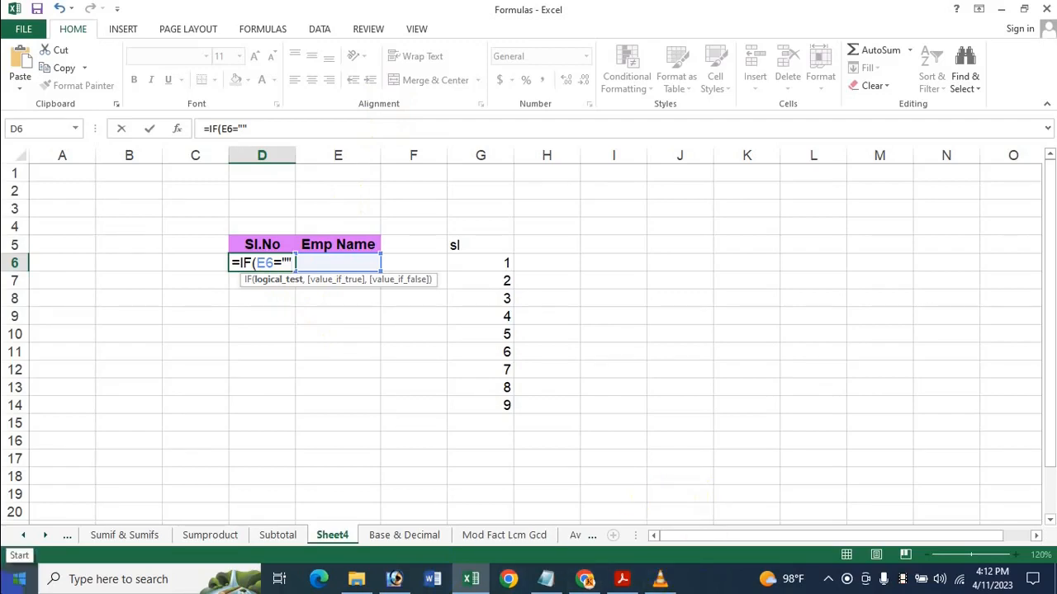
# Add an empty string as the value if true, so the D6 formula reads =IF(E6="",""
pyautogui.write(',')
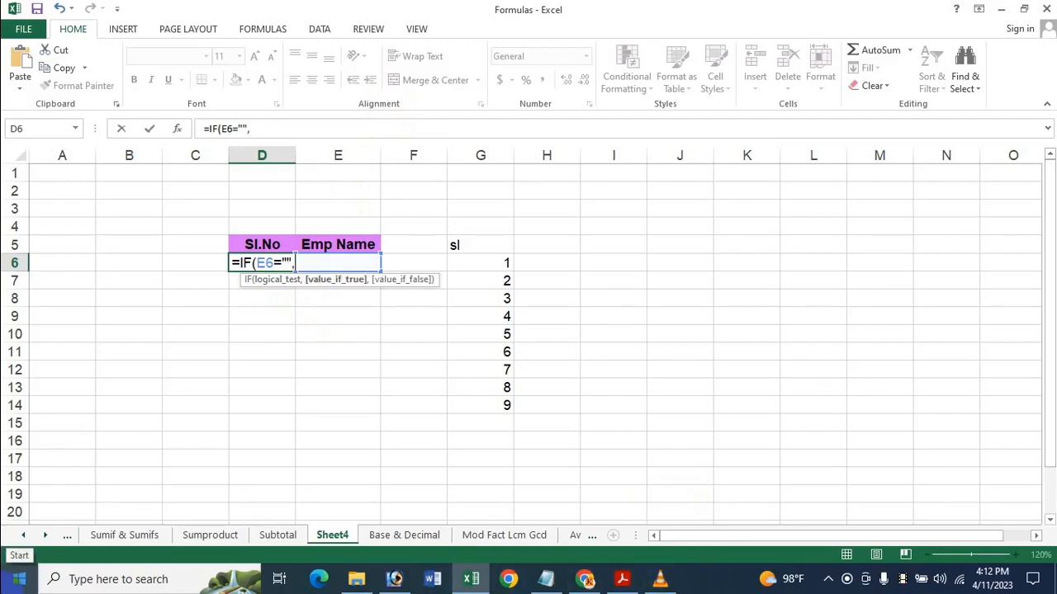
pyautogui.write('"')
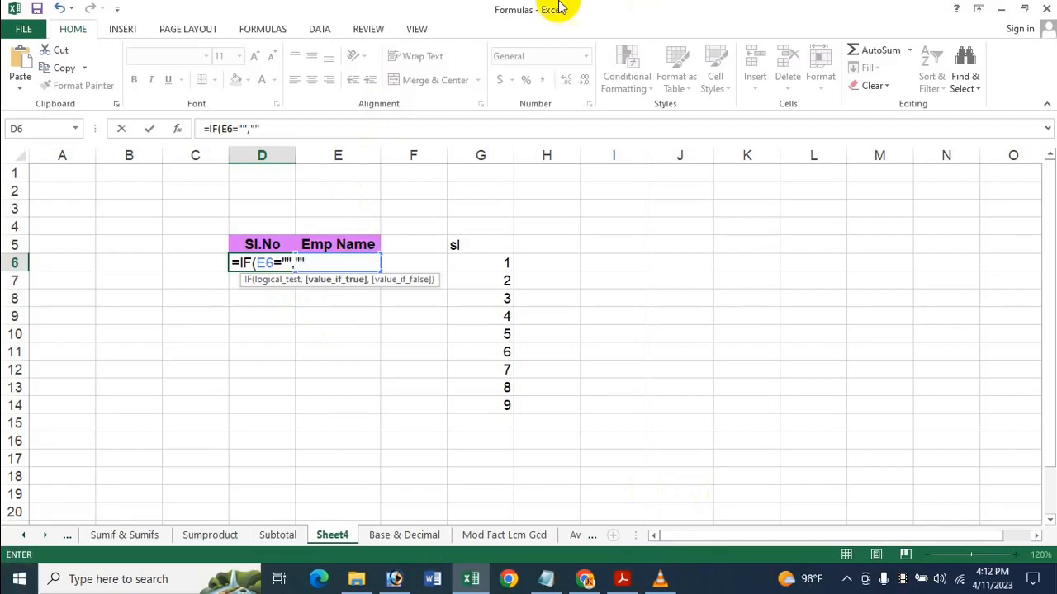
pyautogui.click(295, 262)
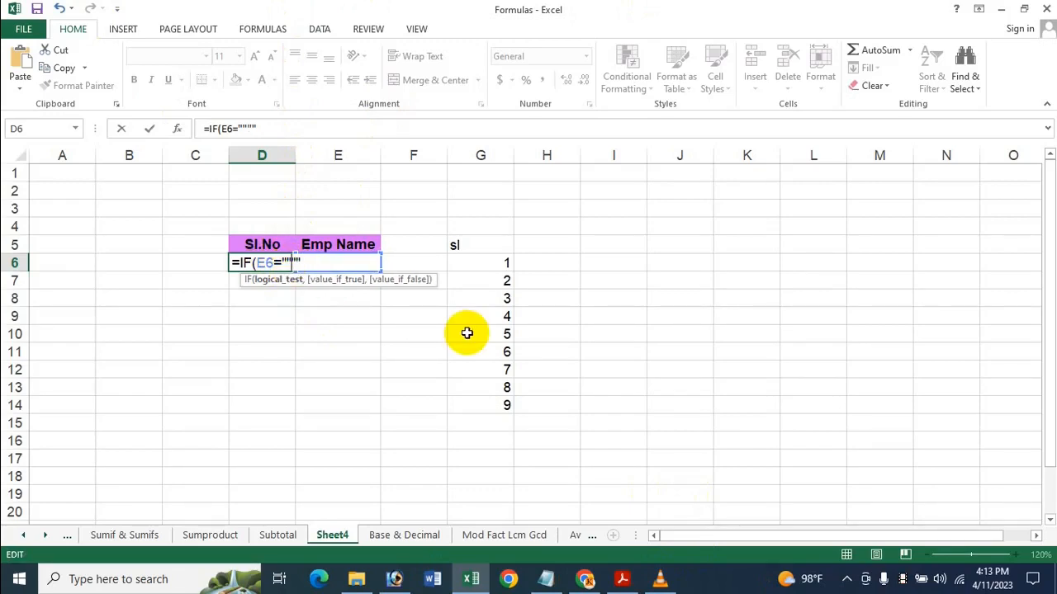
pyautogui.write(',')
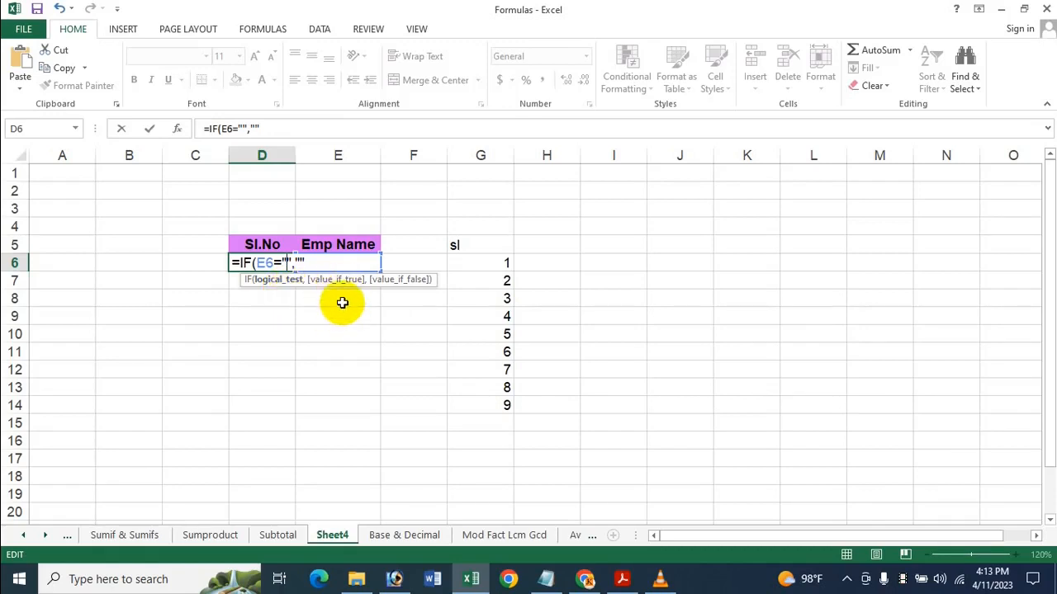
pyautogui.click(304, 264)
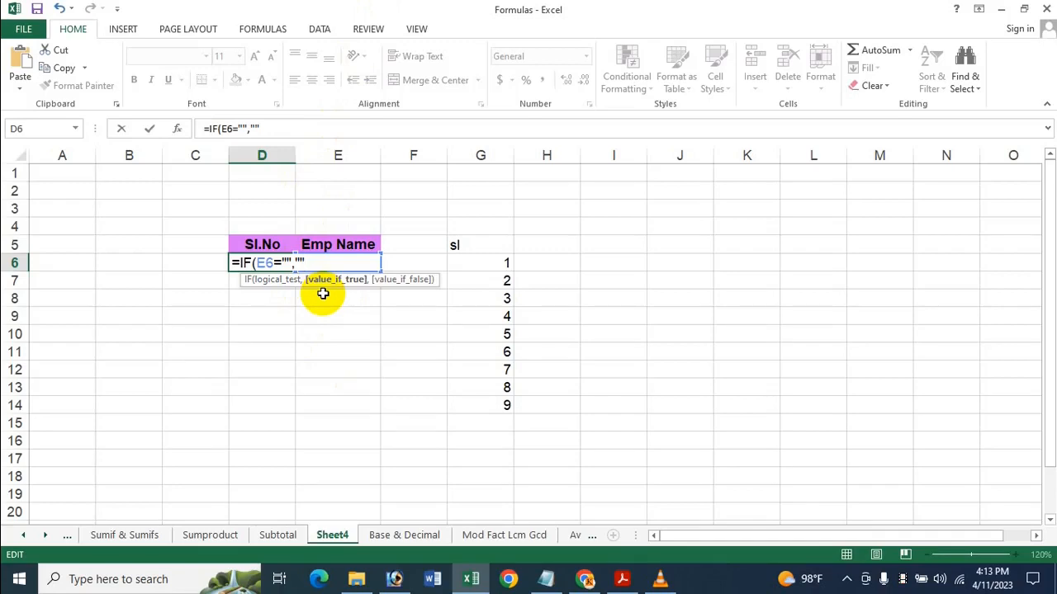
# Nest AGGREGATE as the value if false in the D6 formula, with function number 2 - COUNT
pyautogui.write(',')
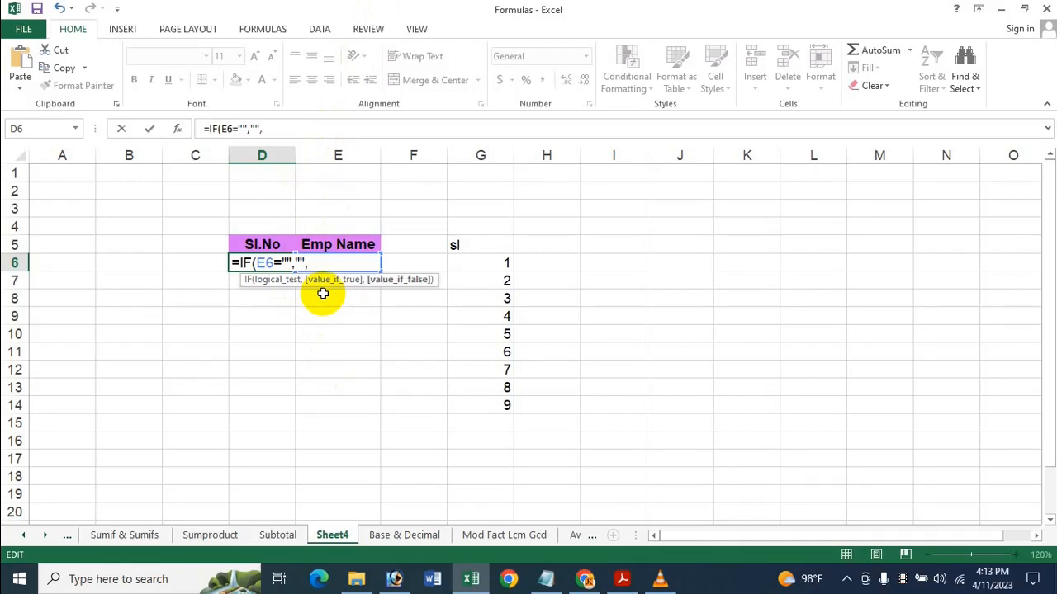
pyautogui.write('A')
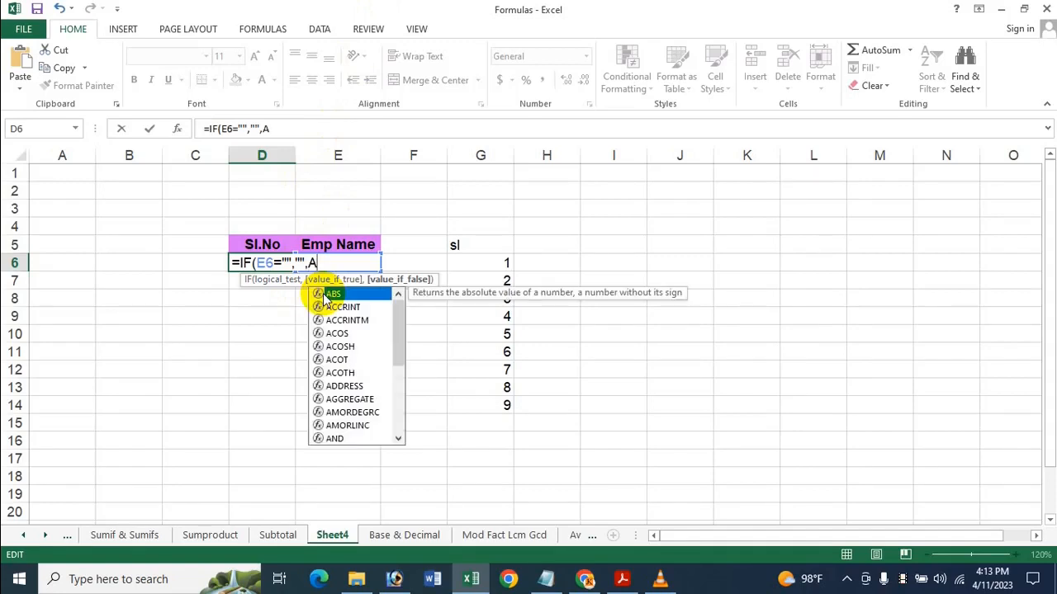
pyautogui.doubleClick(359, 399)
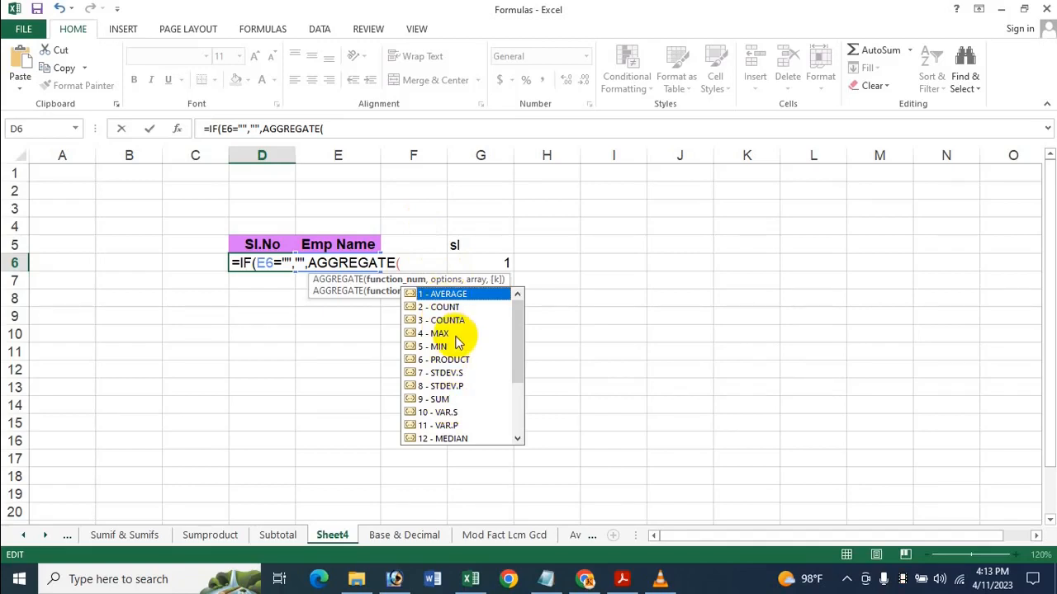
pyautogui.click(434, 309)
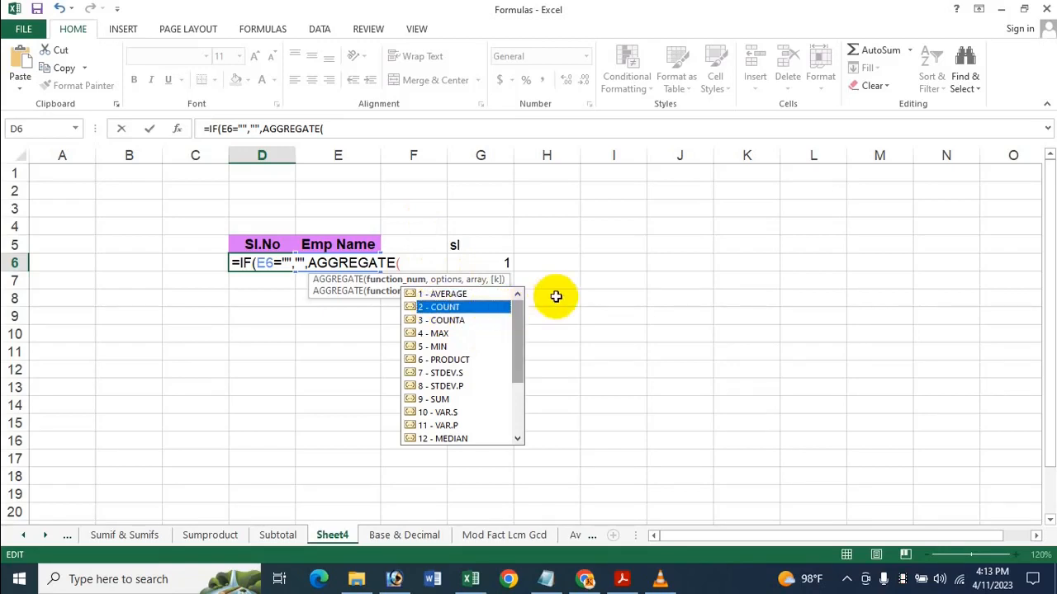
pyautogui.doubleClick(438, 306)
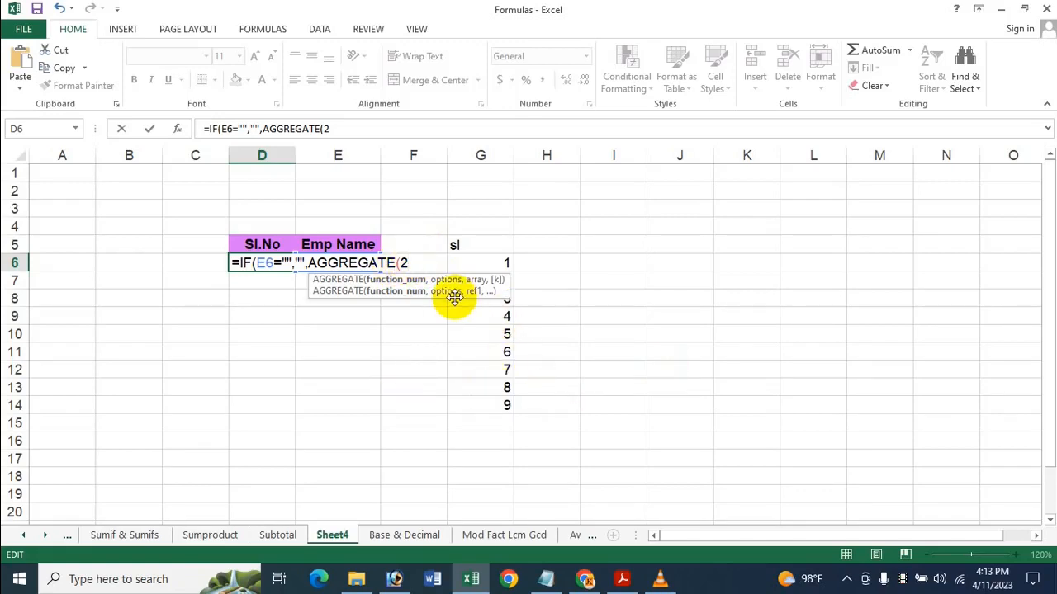
# Set the AGGREGATE options argument to 5 - Ignore hidden rows
pyautogui.write(',')
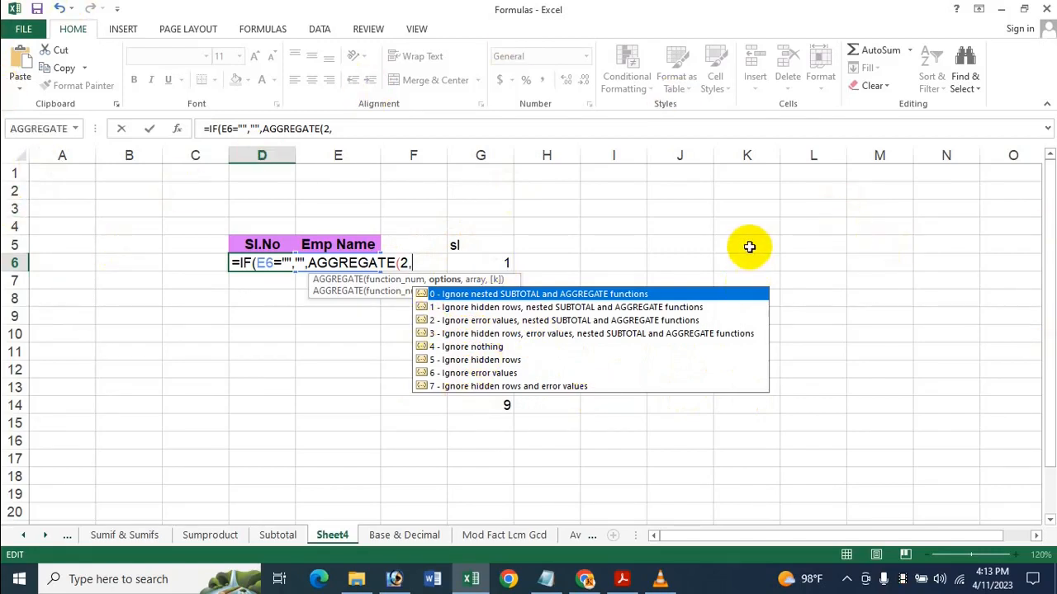
pyautogui.click(463, 364)
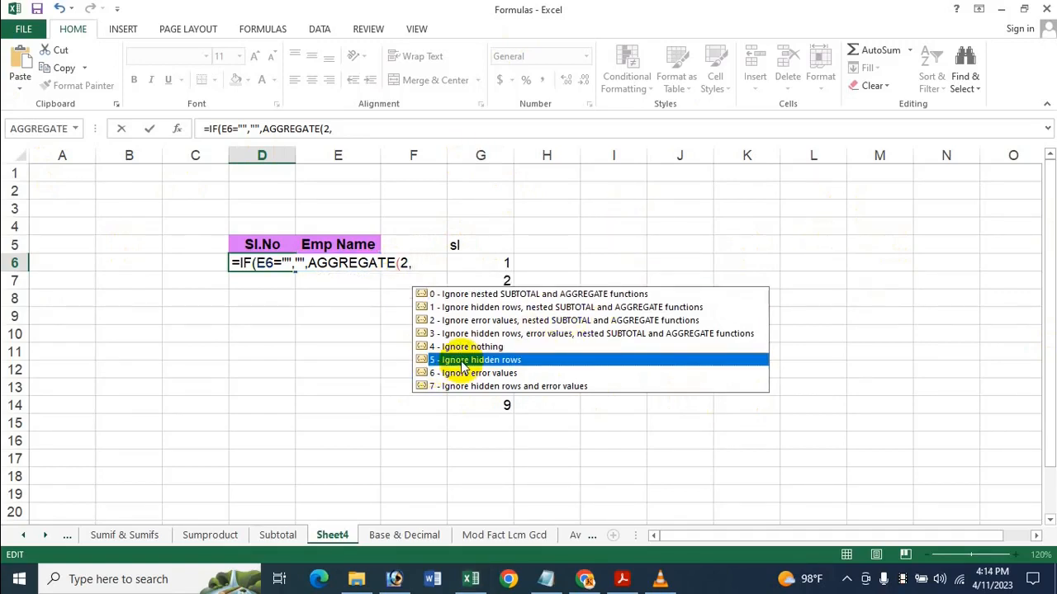
pyautogui.doubleClick(464, 363)
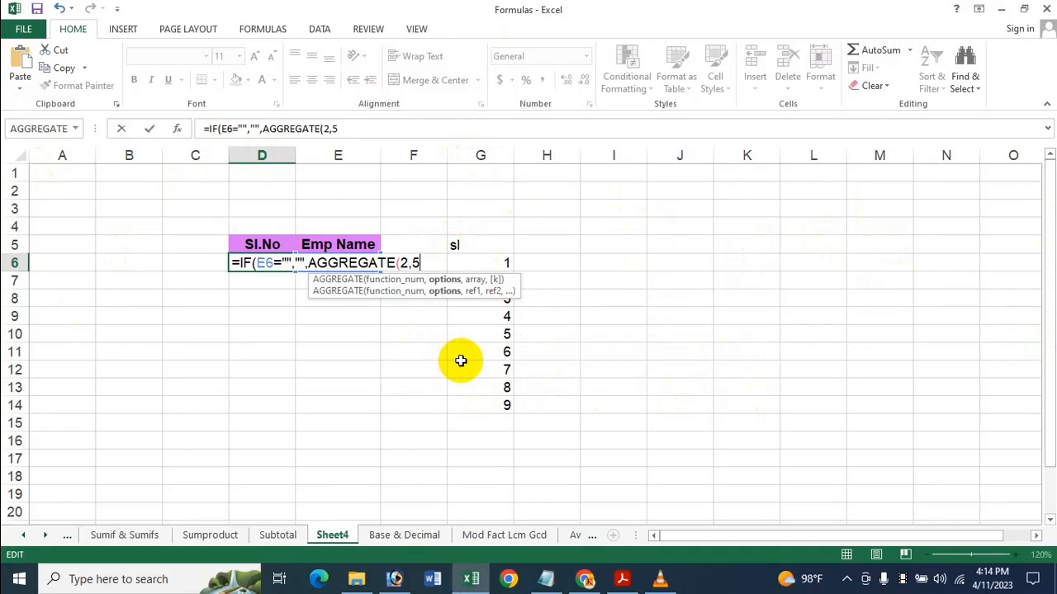
pyautogui.press('Return')
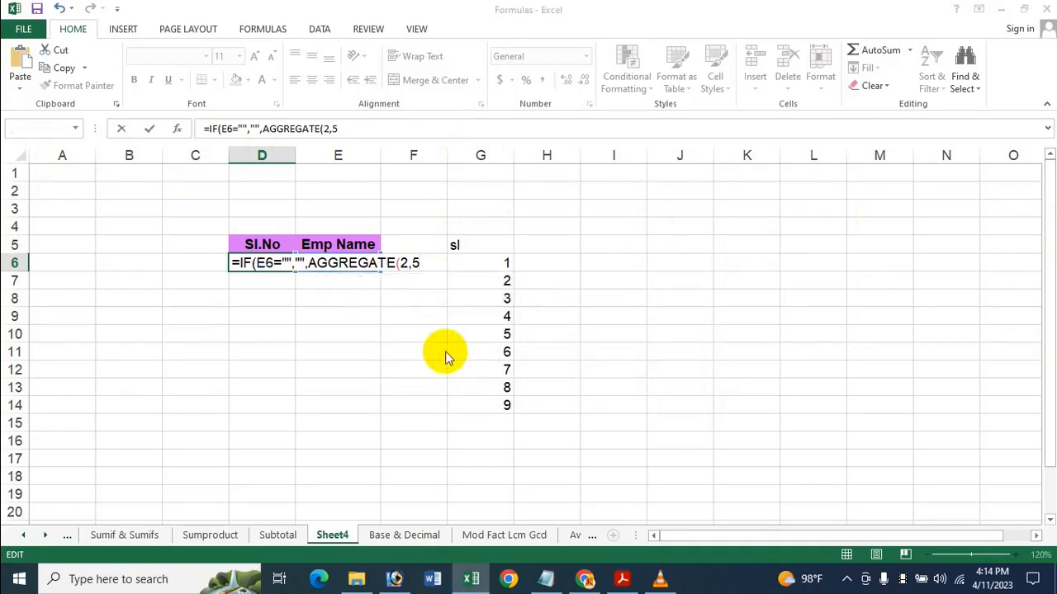
pyautogui.click(792, 263)
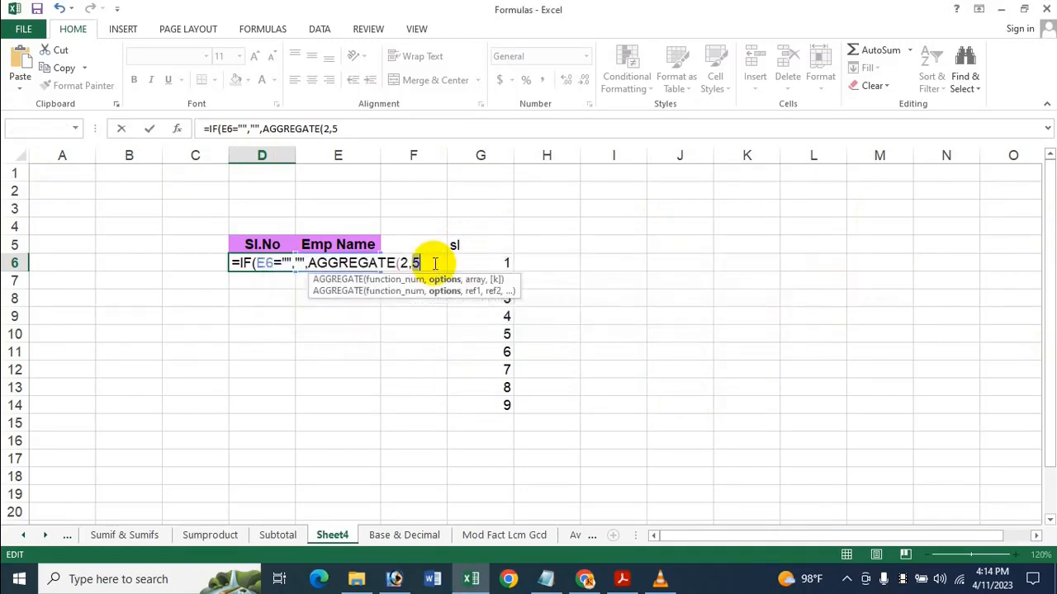
# Enter D5:D5, the Sl.No header cell, as the array range of the AGGREGATE function
pyautogui.write(',')
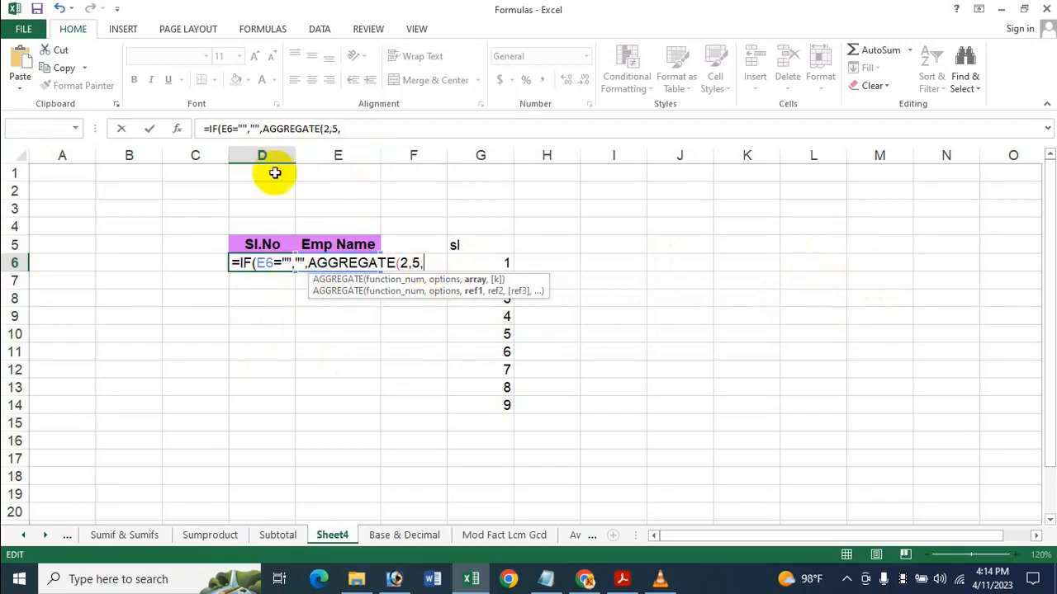
pyautogui.click(280, 244)
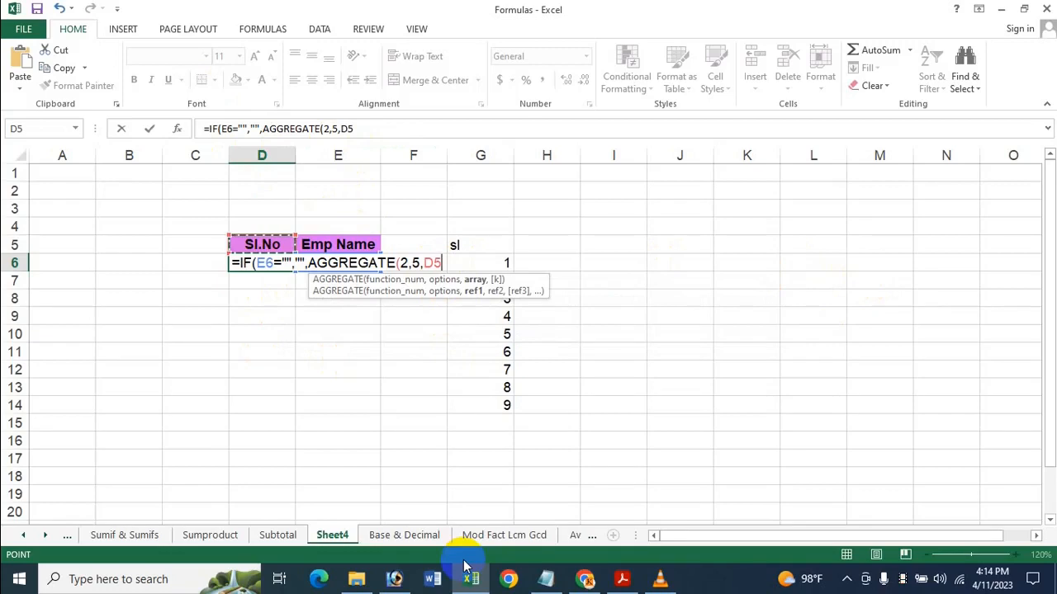
pyautogui.press('F8')
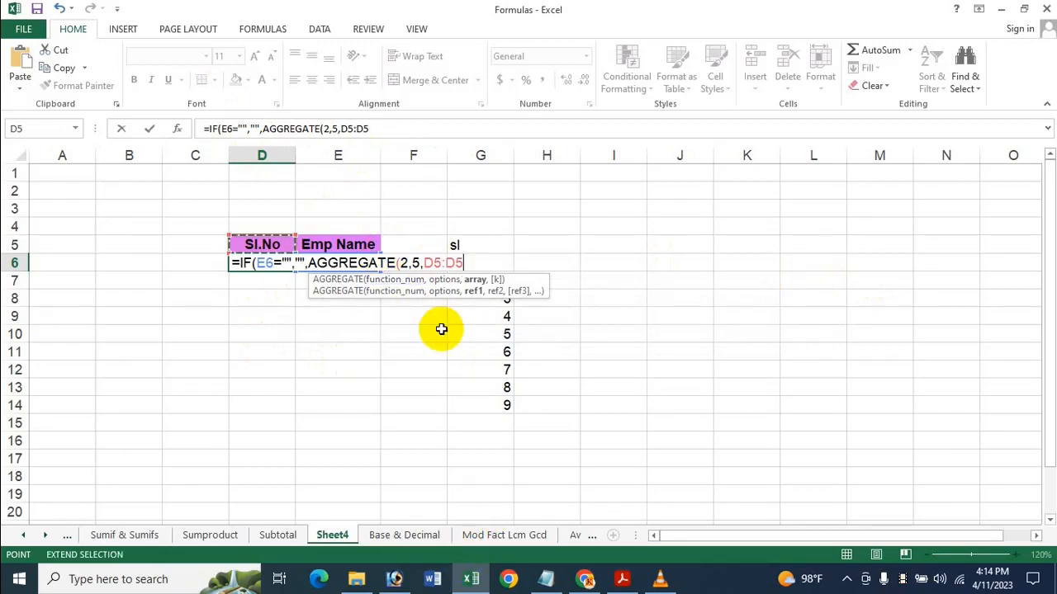
pyautogui.press('BackSpace')
pyautogui.press('BackSpace')
pyautogui.press('BackSpace')
pyautogui.press('BackSpace')
pyautogui.write('5')
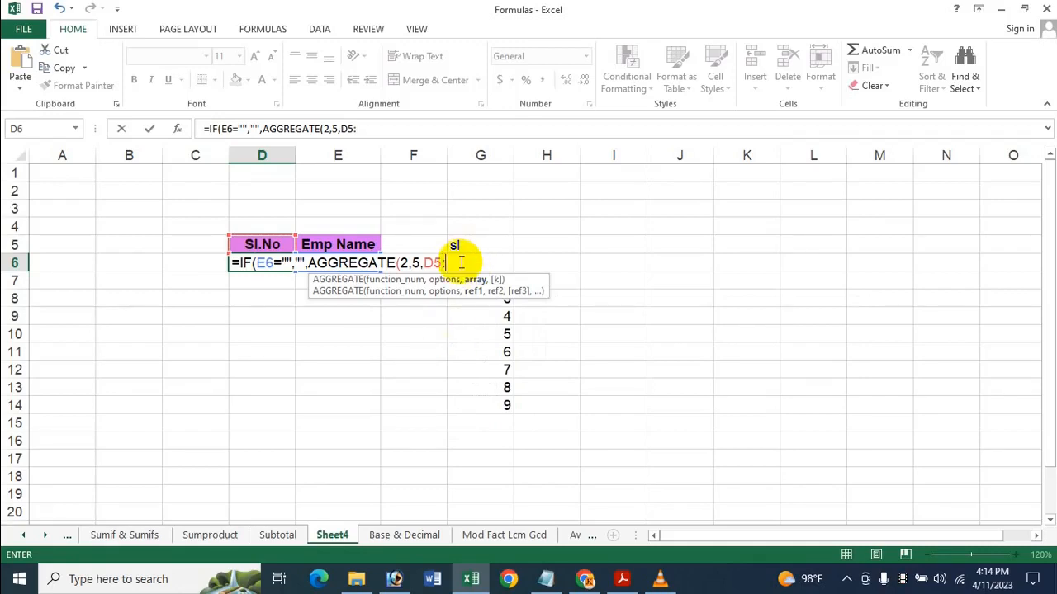
pyautogui.click(262, 241)
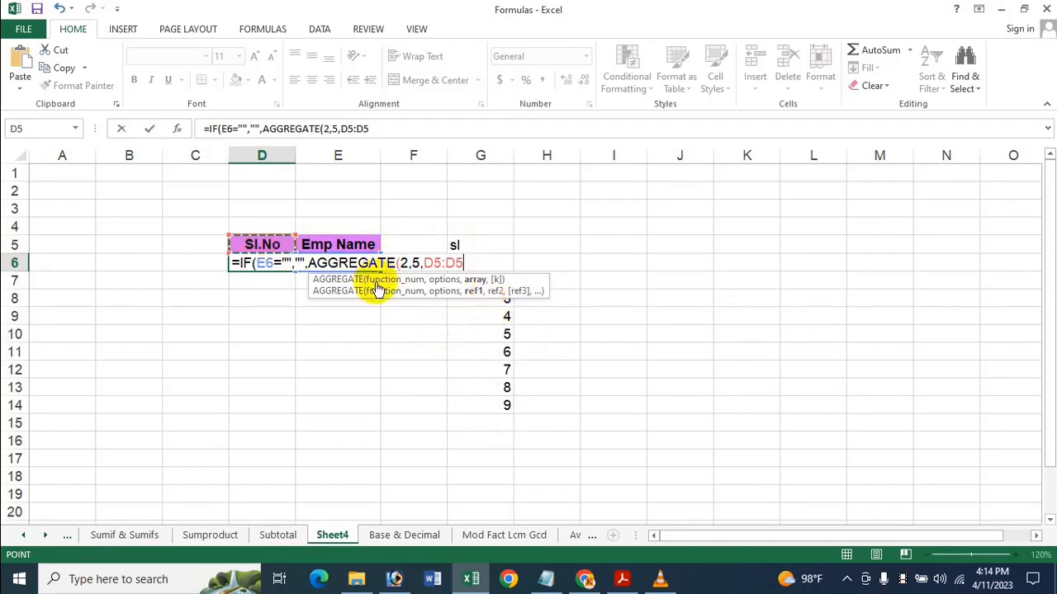
# Anchor the range start as $D$5:D5, close AGGREGATE, add +1 and enter the completed IF formula in D6
pyautogui.click(432, 264)
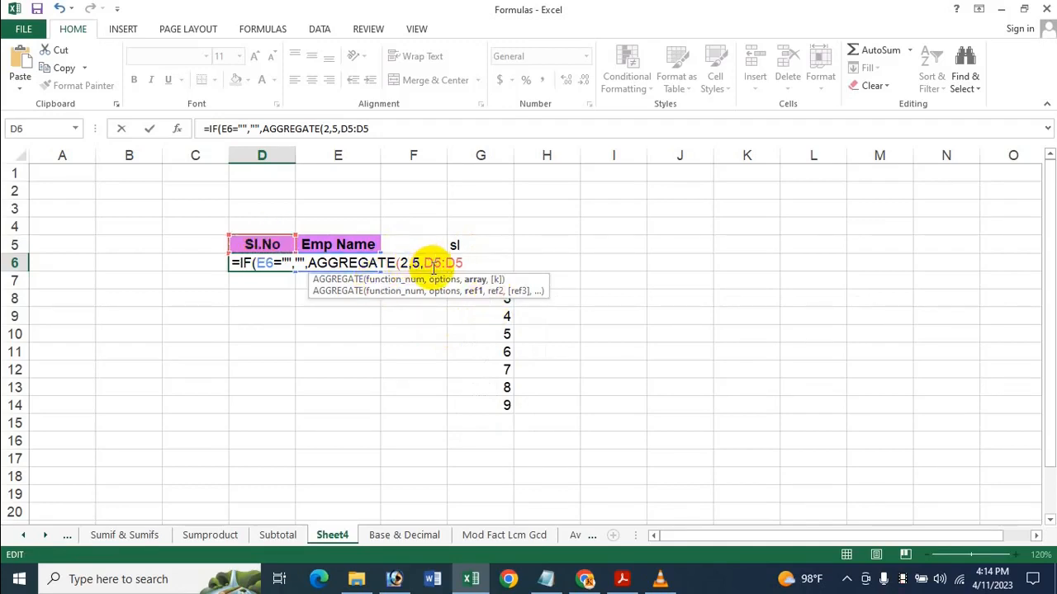
pyautogui.press('F4')
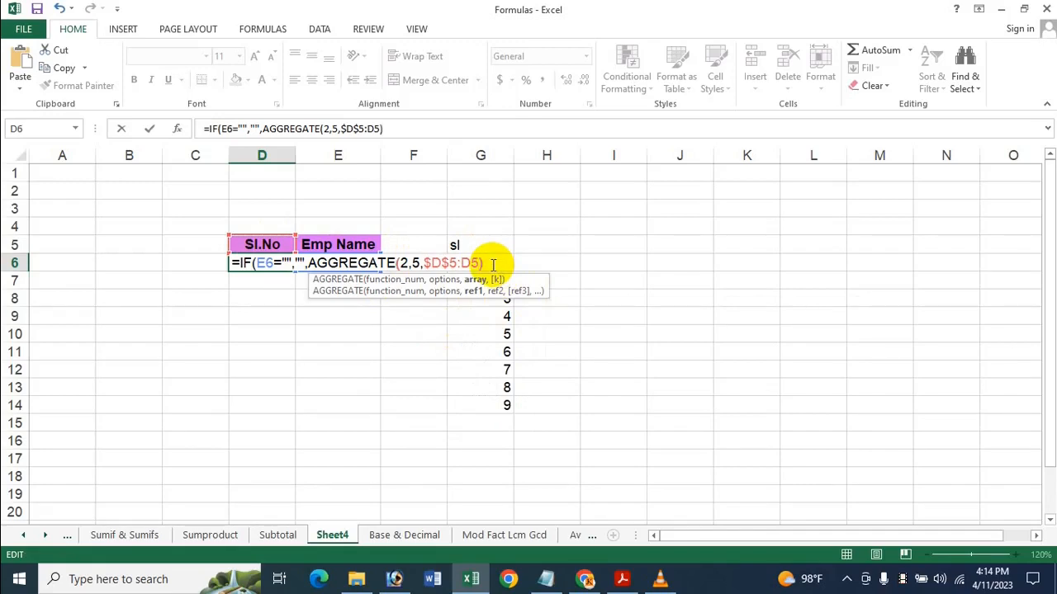
pyautogui.click(493, 264)
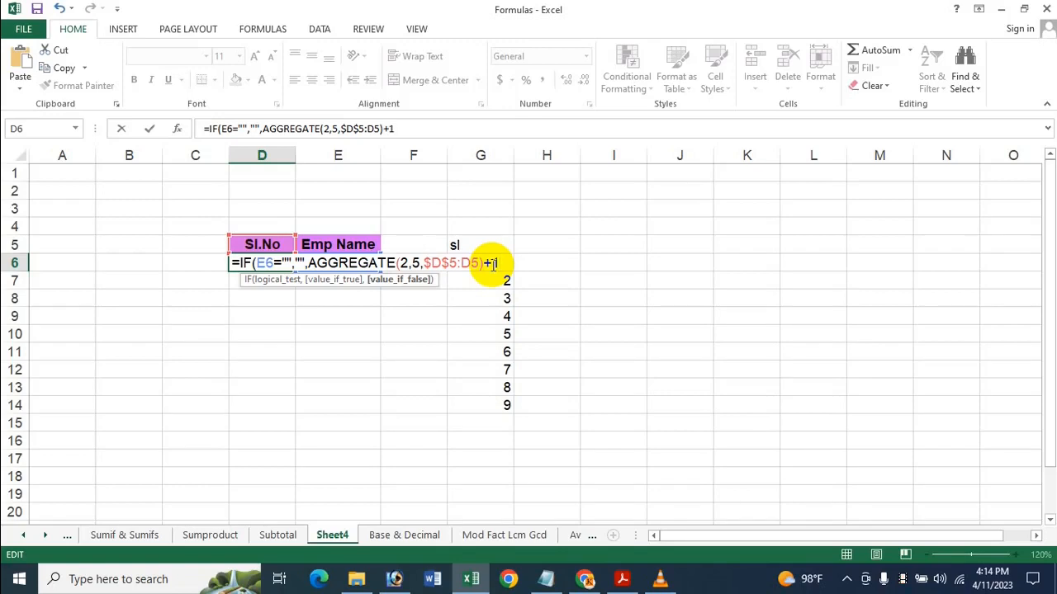
pyautogui.write(')')
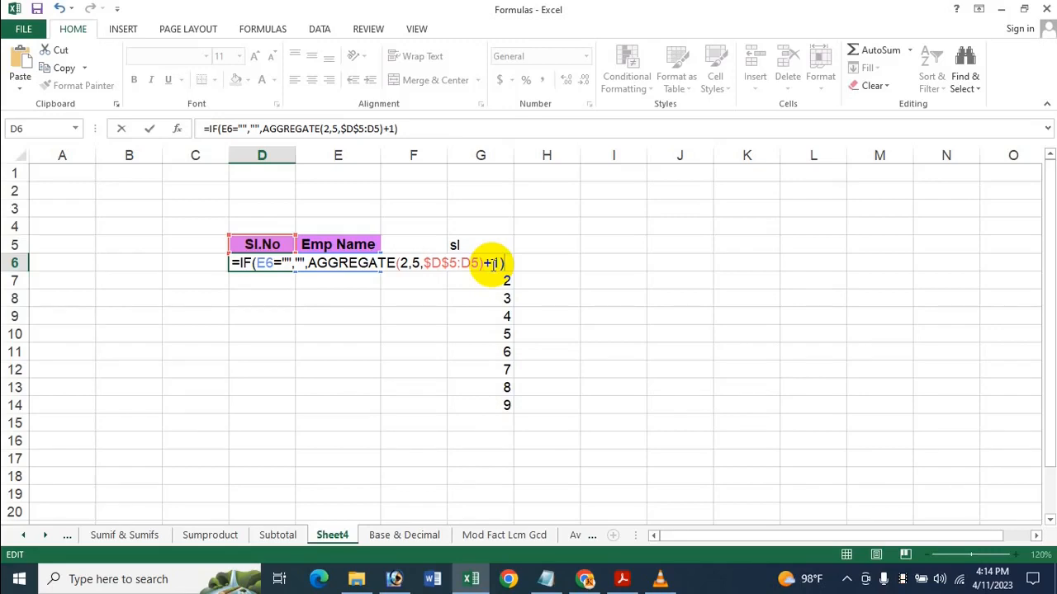
pyautogui.press('Return')
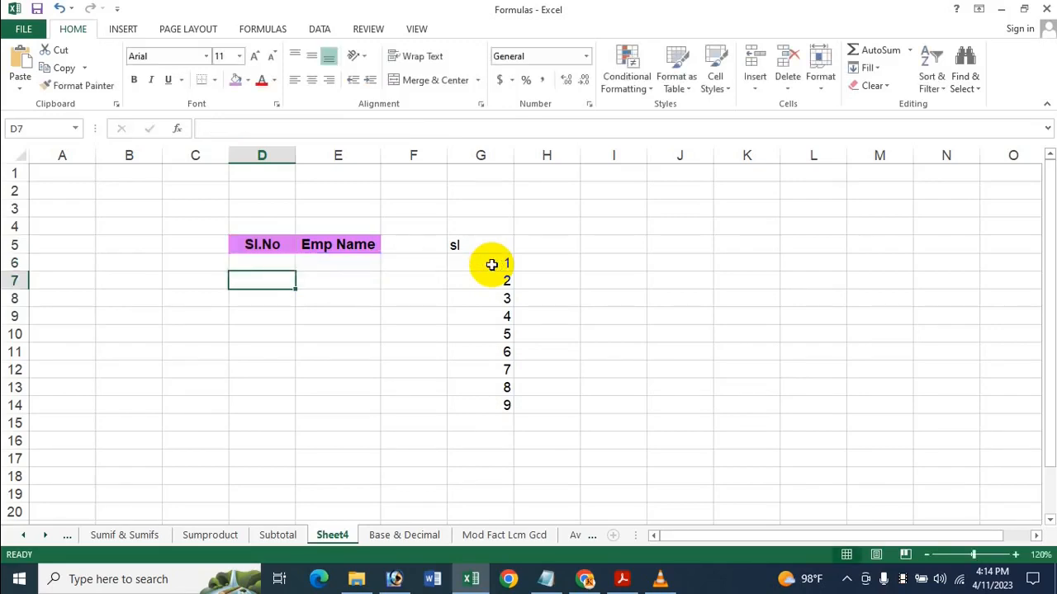
# Fill the D6 serial number formula down the Sl.No column to D19
pyautogui.click(281, 259)
pyautogui.moveTo(295, 271); pyautogui.dragTo(296, 503)
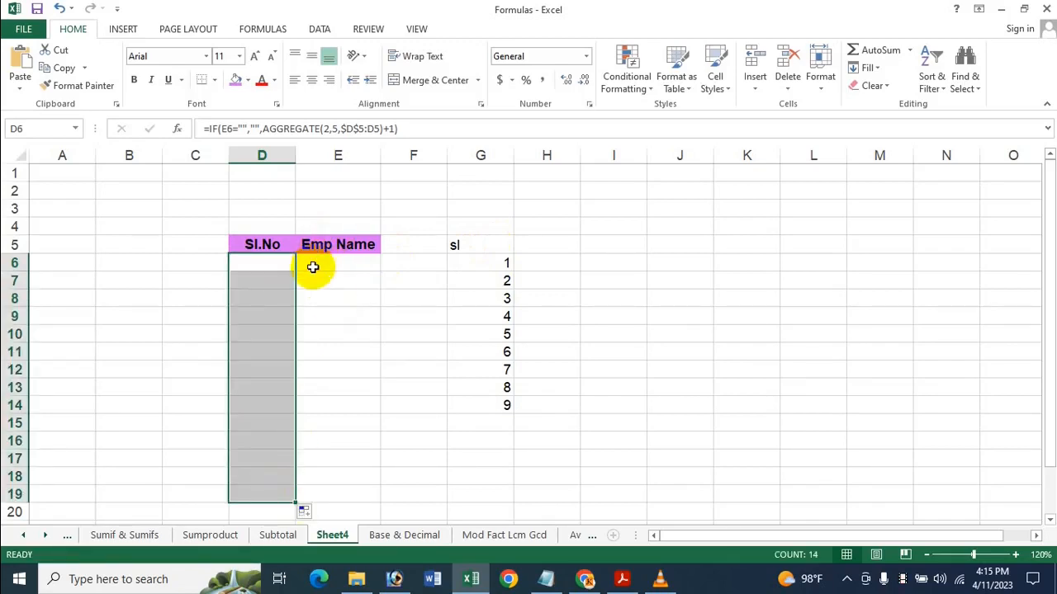
# Review the logical test and value-if-true arguments of the D6 formula
pyautogui.click(273, 266)
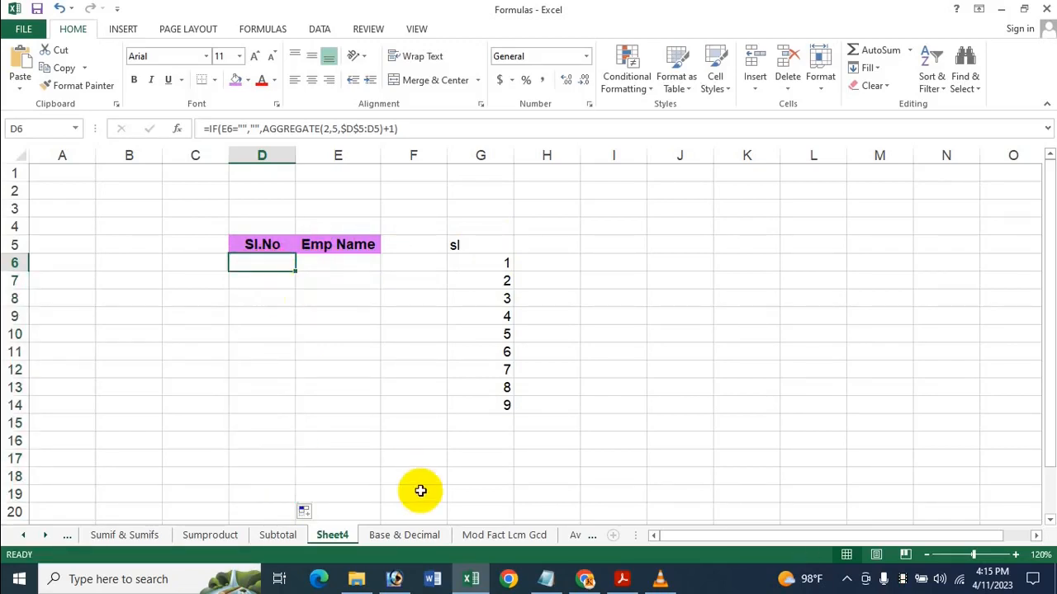
pyautogui.click(243, 129)
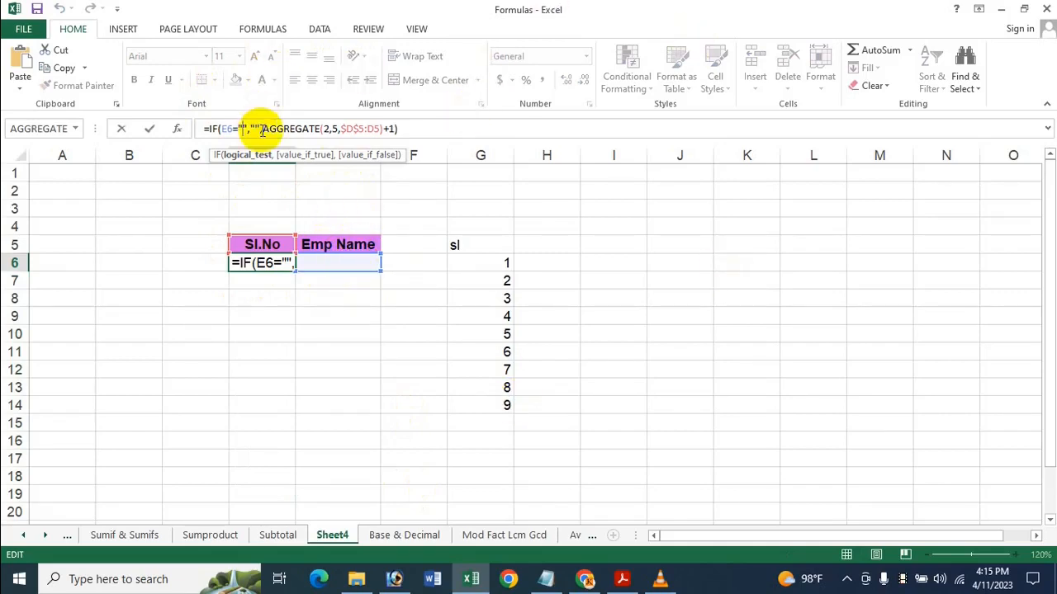
pyautogui.click(261, 130)
pyautogui.write(',')
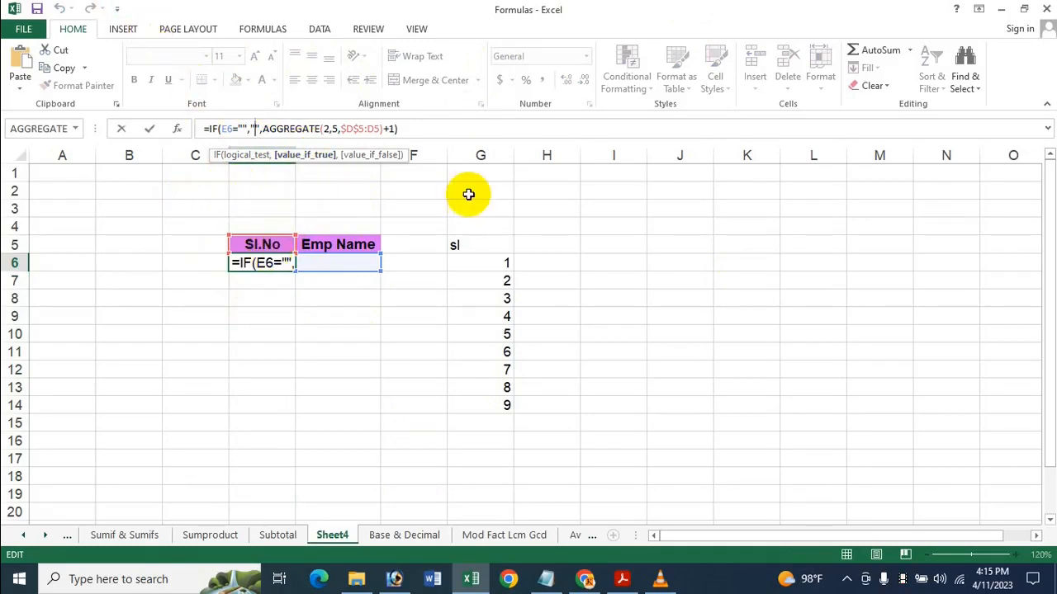
pyautogui.press('Return')
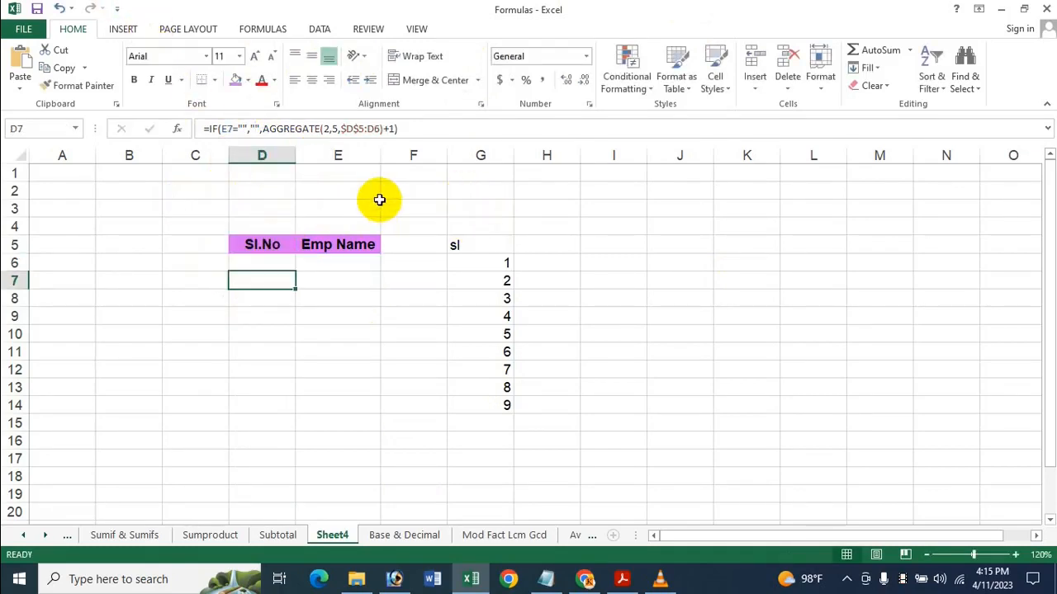
# Enter employee names in E6 and E7 of the Emp Name column
pyautogui.click(337, 278)
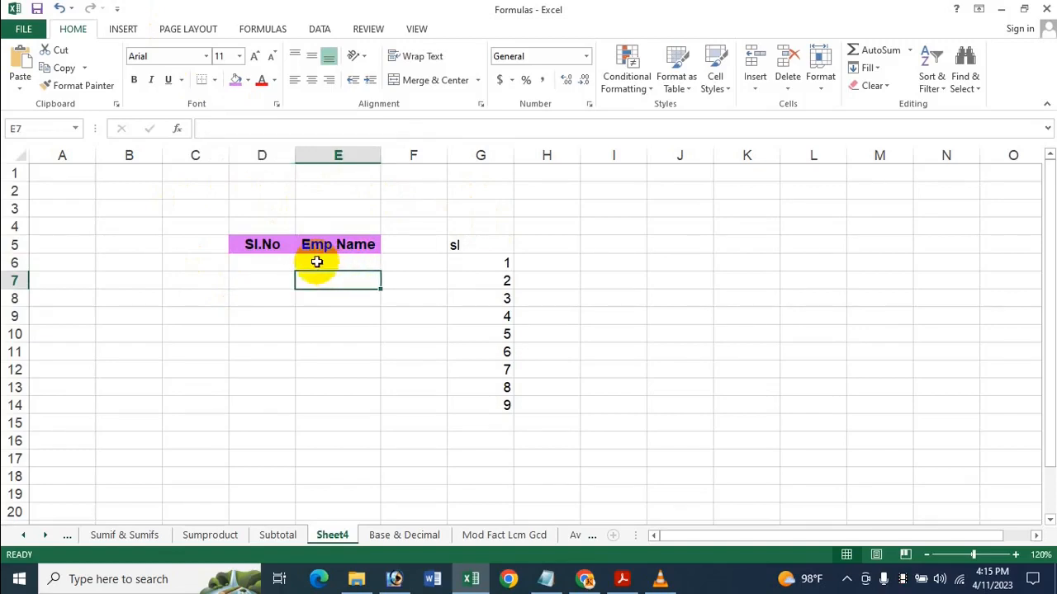
pyautogui.click(316, 262)
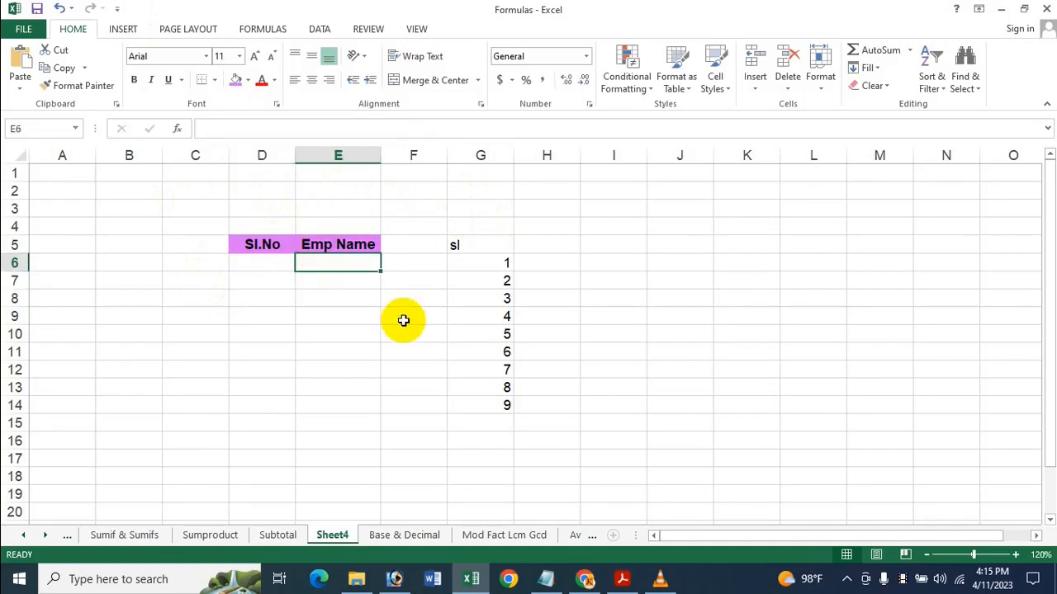
pyautogui.write('Icche')
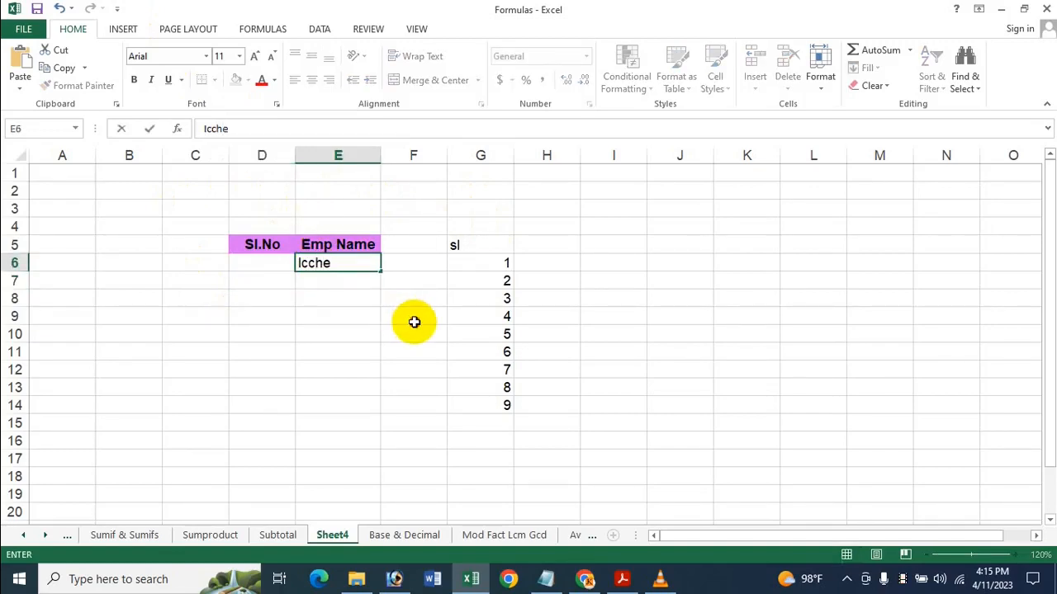
pyautogui.click(414, 322)
pyautogui.click(306, 279)
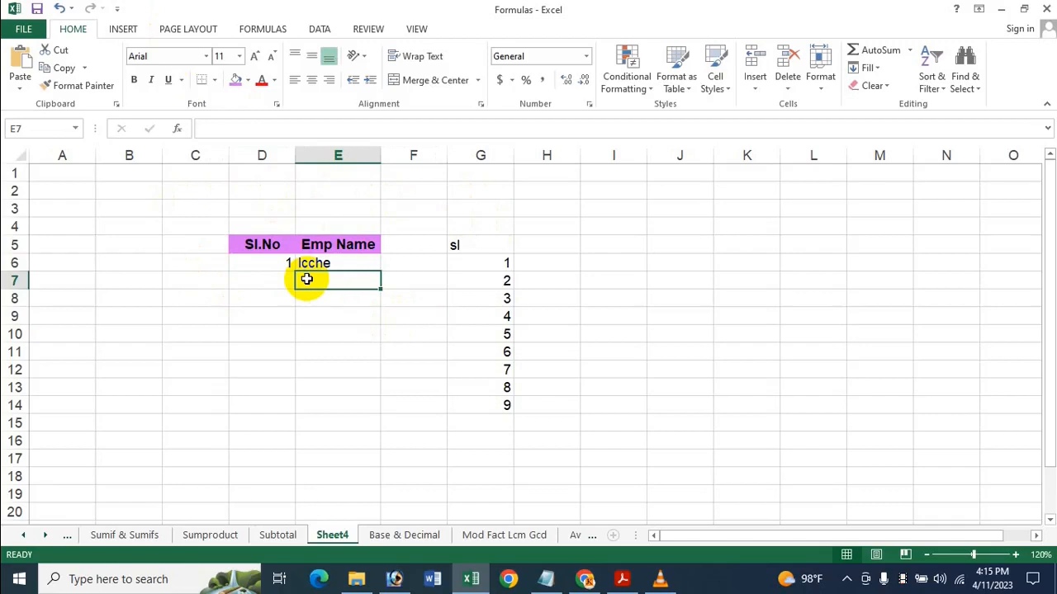
pyautogui.write('Rima')
pyautogui.press('Return')
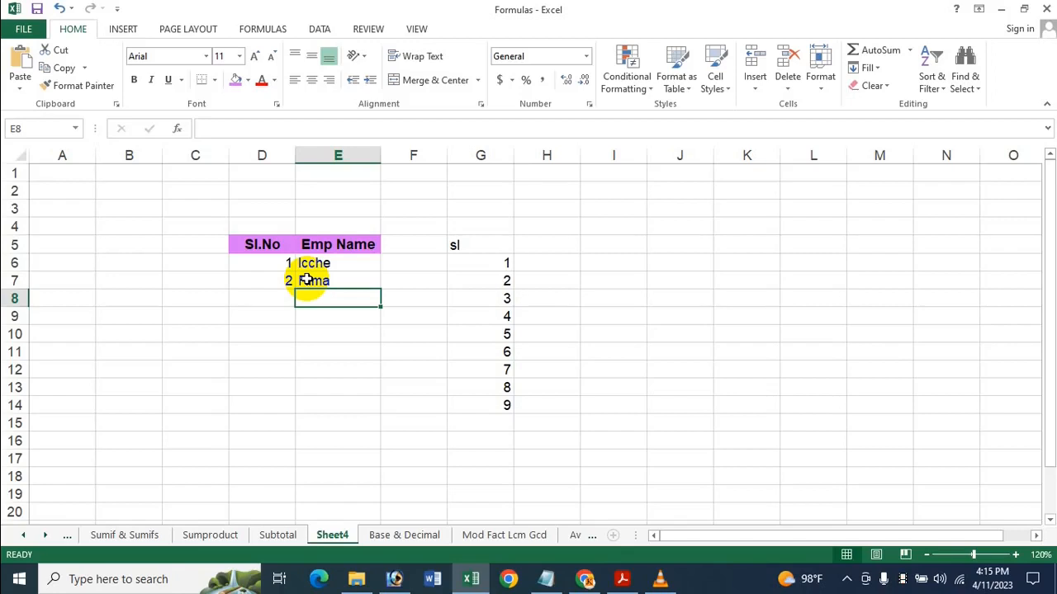
# Add three more employee names to the Emp Name column in cells E8 to E10
pyautogui.write('Maria')
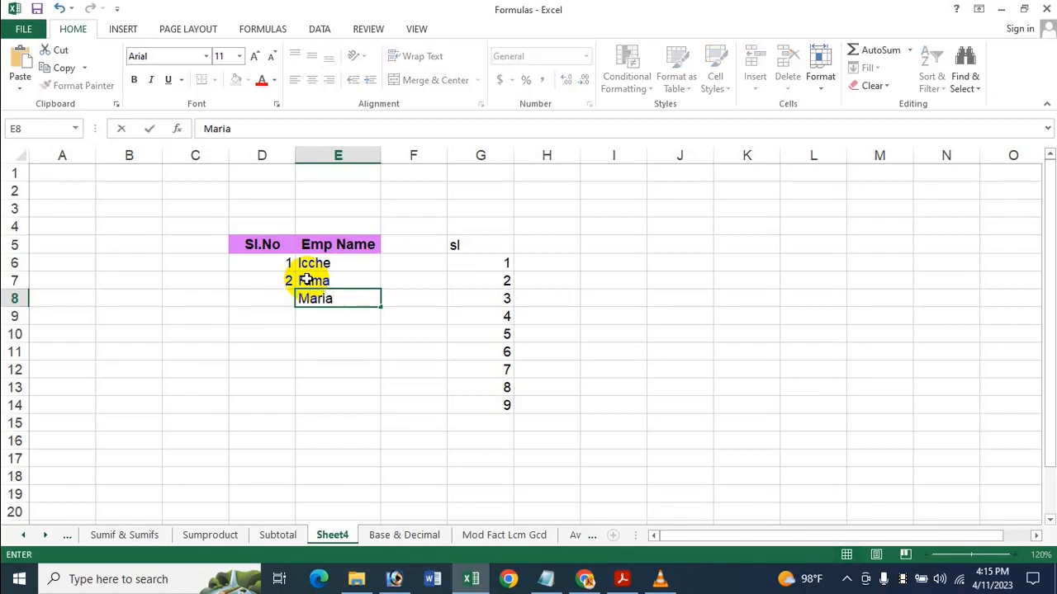
pyautogui.press('Return')
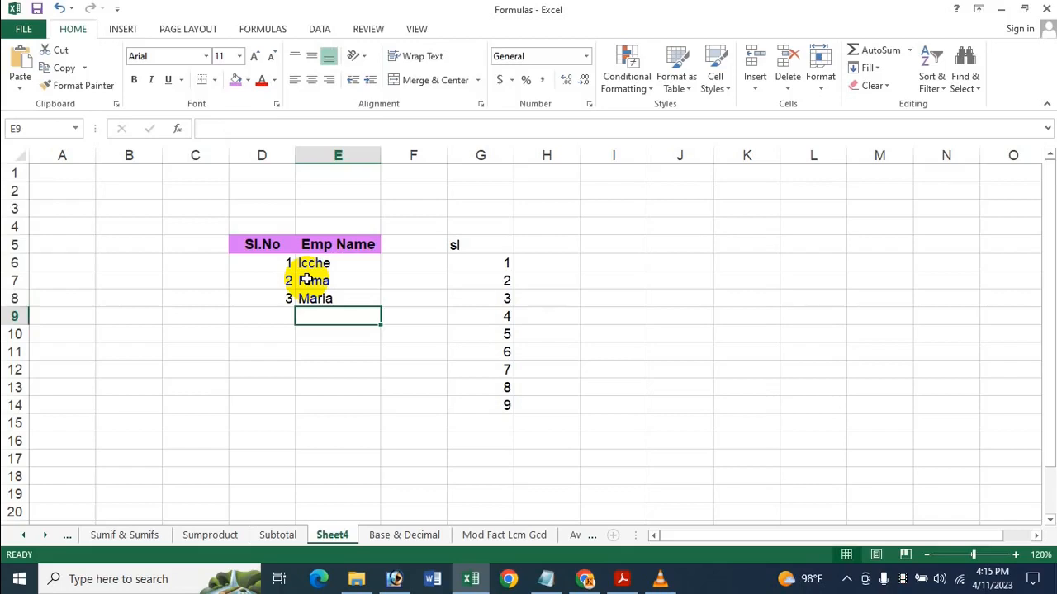
pyautogui.write('Fa')
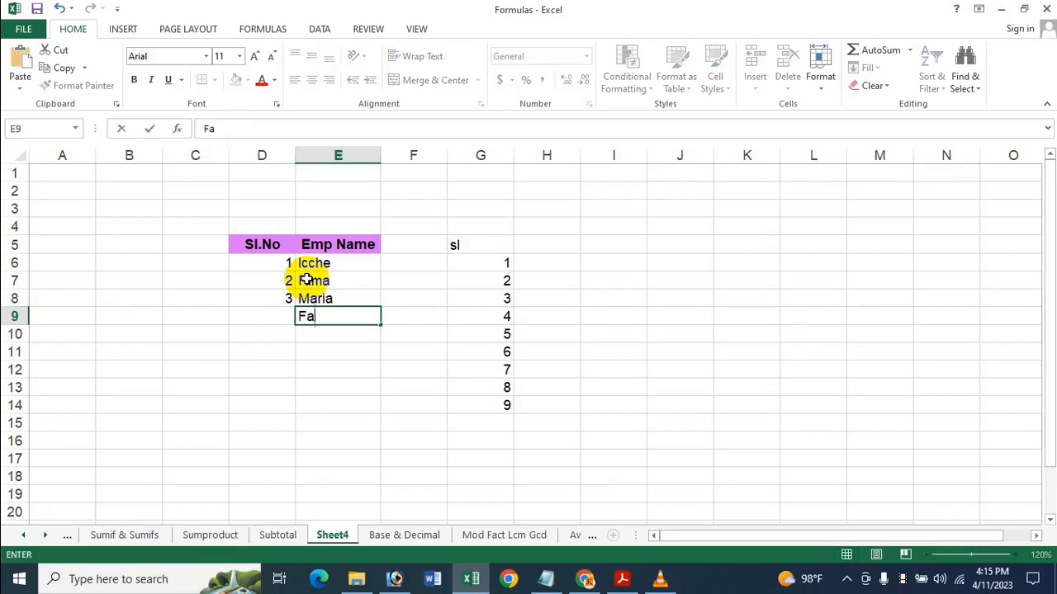
pyautogui.write('riha')
pyautogui.press('Return')
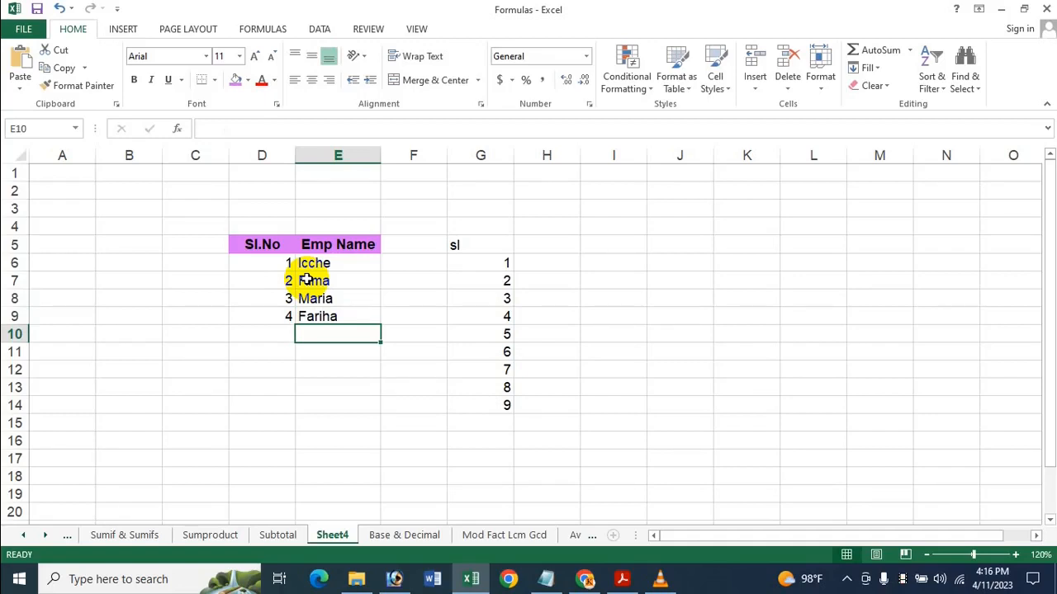
pyautogui.write('Tanoa')
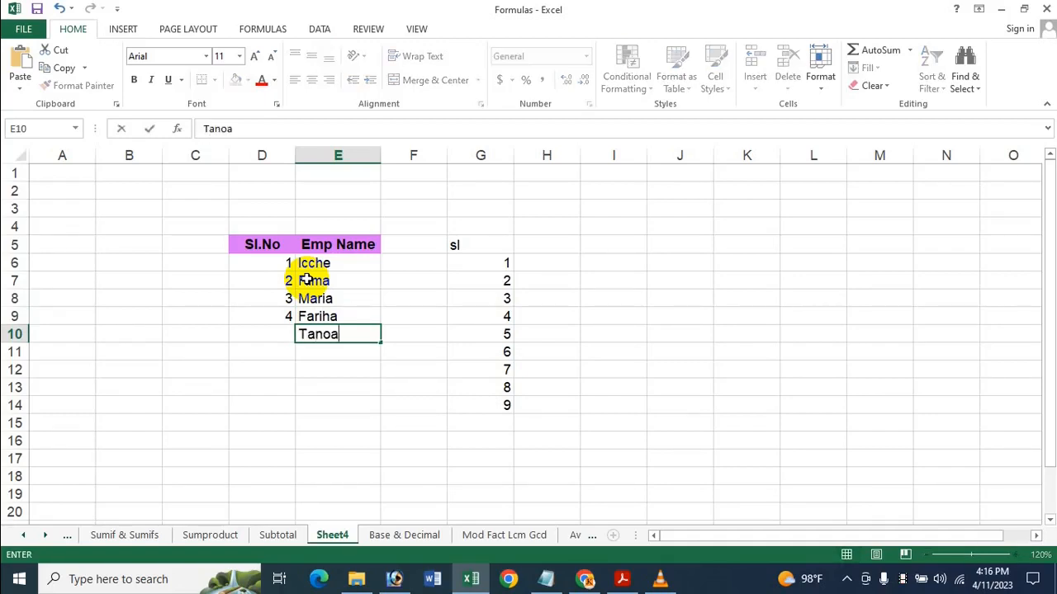
pyautogui.press('BackSpace')
pyautogui.press('BackSpace')
pyautogui.write('ia')
pyautogui.click(307, 280)
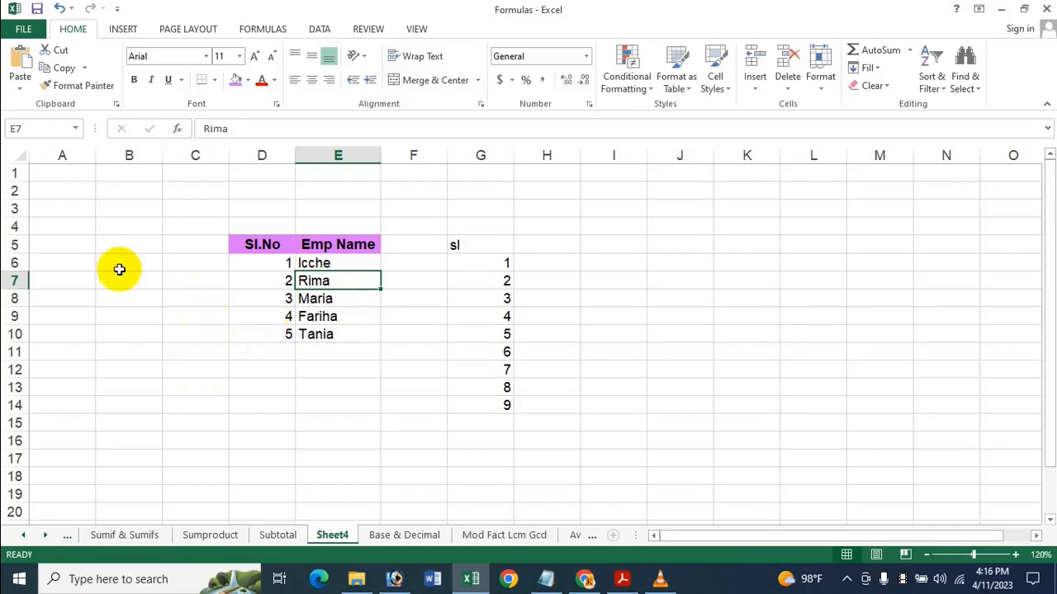
# Hide rows 6 and 7 to test the serial numbering with hidden rows
pyautogui.moveTo(11, 268); pyautogui.dragTo(15, 263)
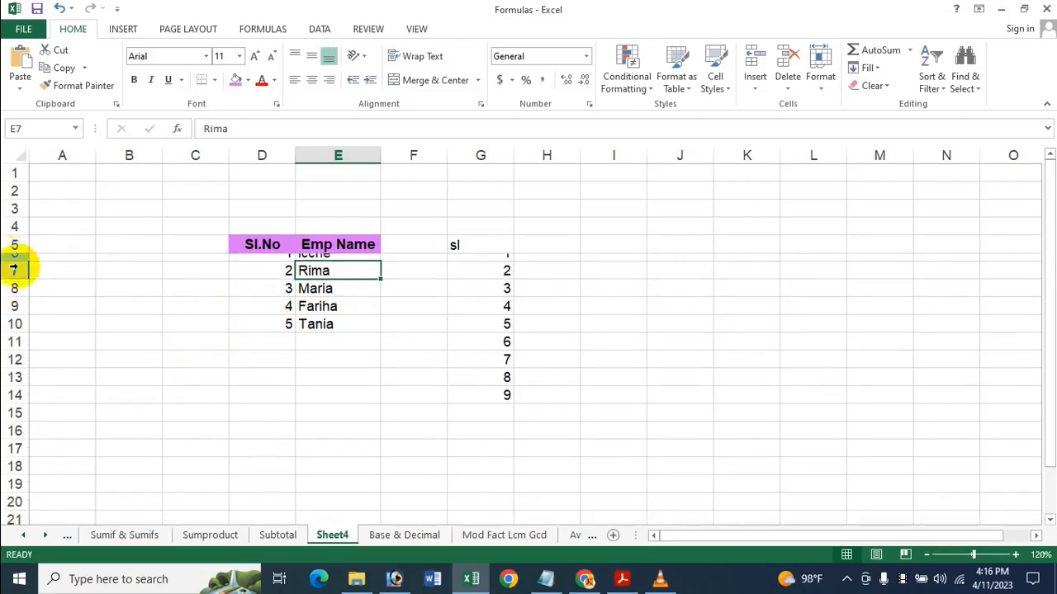
pyautogui.hotkey('ctrl', 'z')
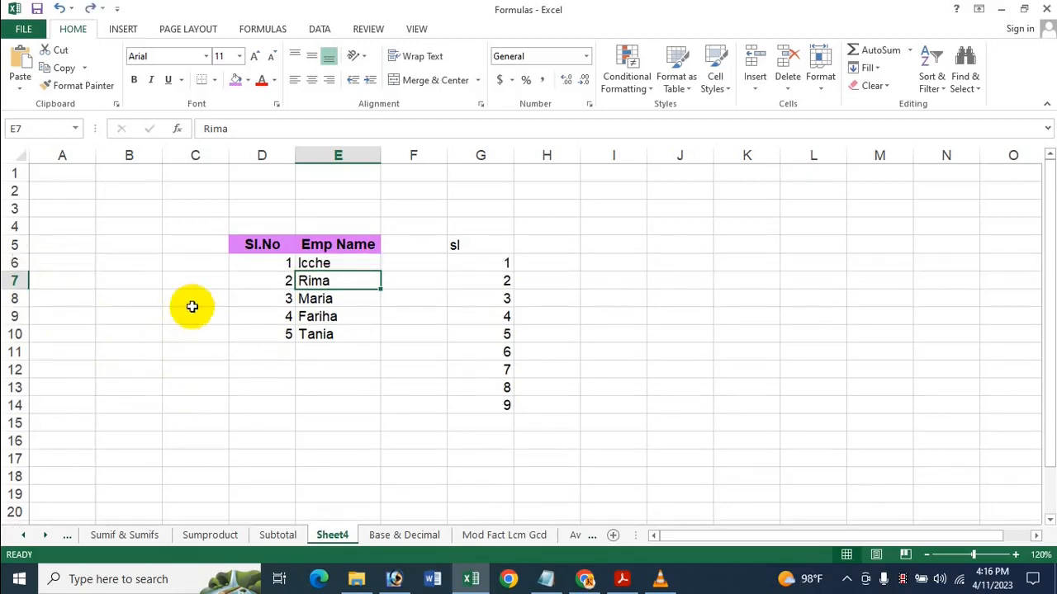
pyautogui.click(18, 265)
pyautogui.moveTo(18, 264)
pyautogui.mouseDown()
pyautogui.moveTo(14, 300)
pyautogui.moveTo(18, 281)
pyautogui.mouseUp()
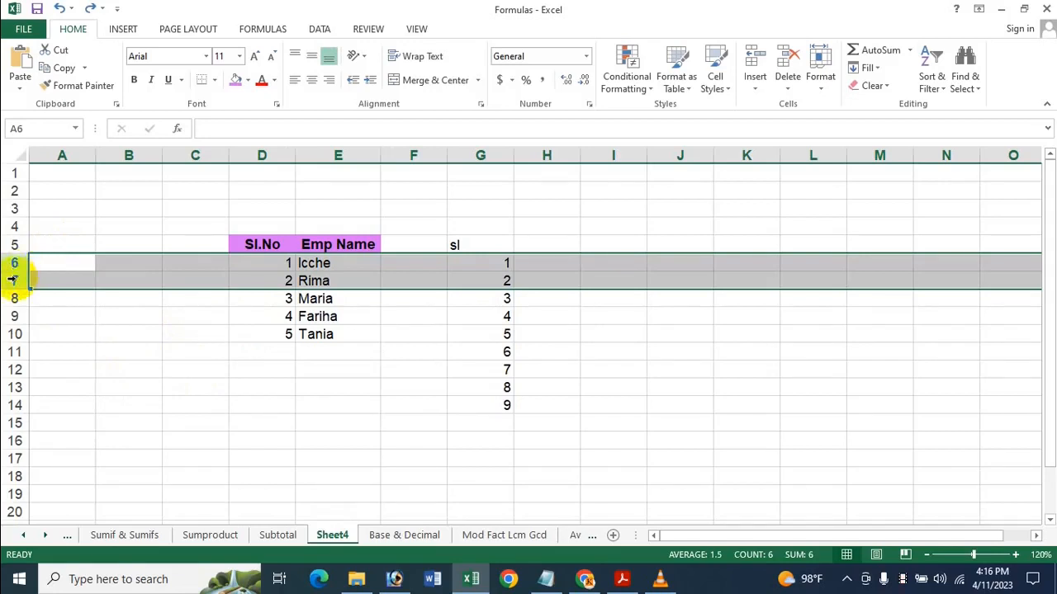
pyautogui.rightClick(18, 281)
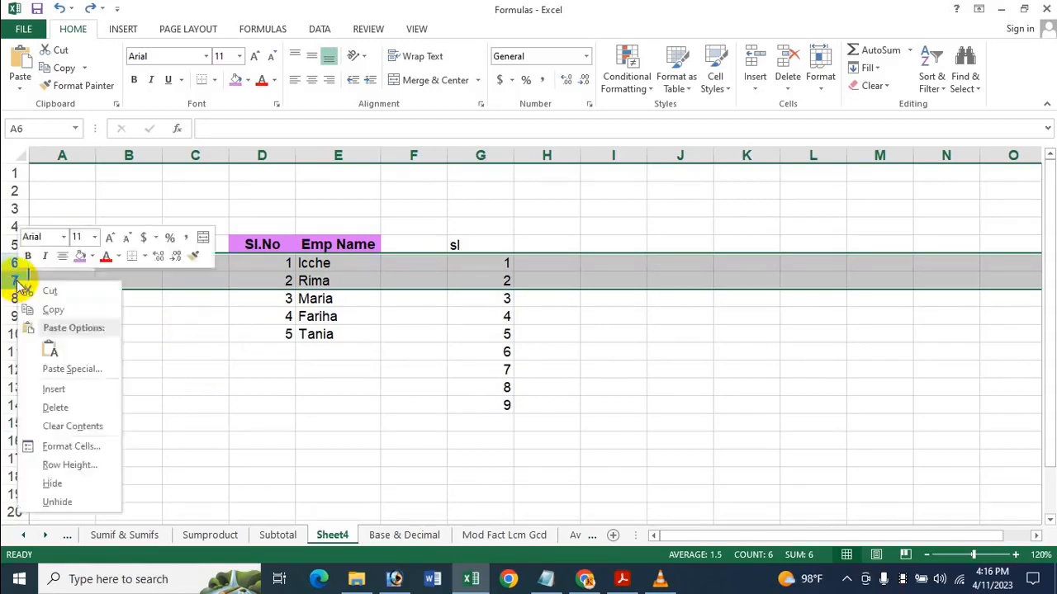
pyautogui.click(64, 488)
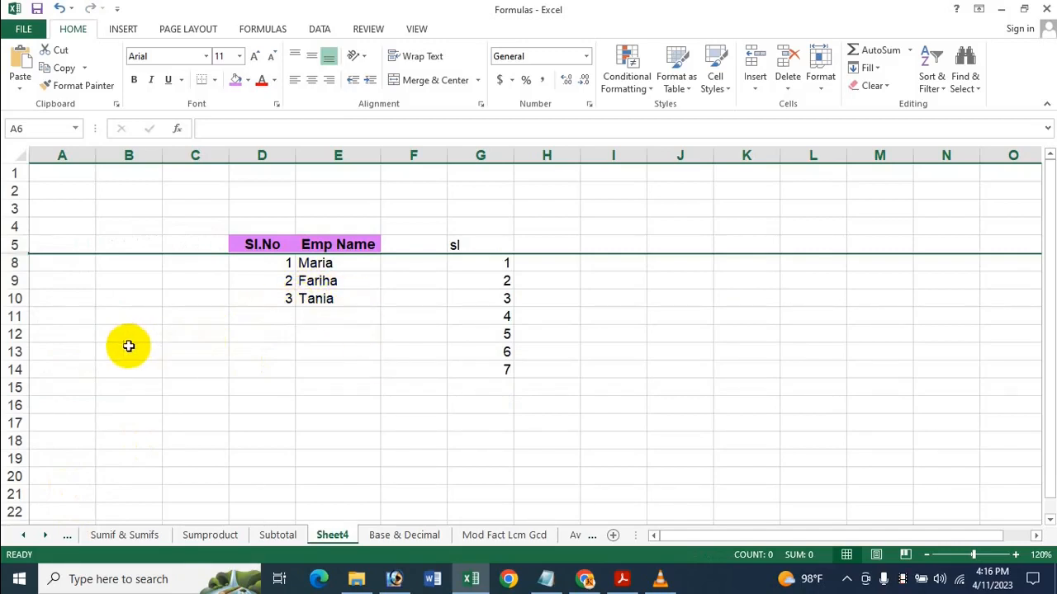
# Unhide rows 6 and 7 of the employee list
pyautogui.rightClick(17, 256)
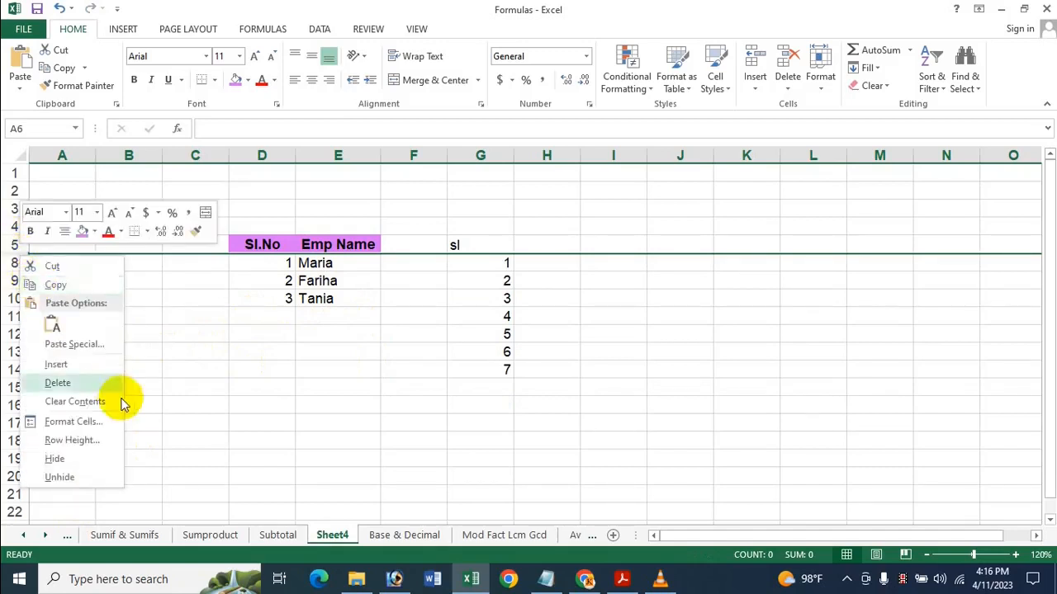
pyautogui.click(97, 458)
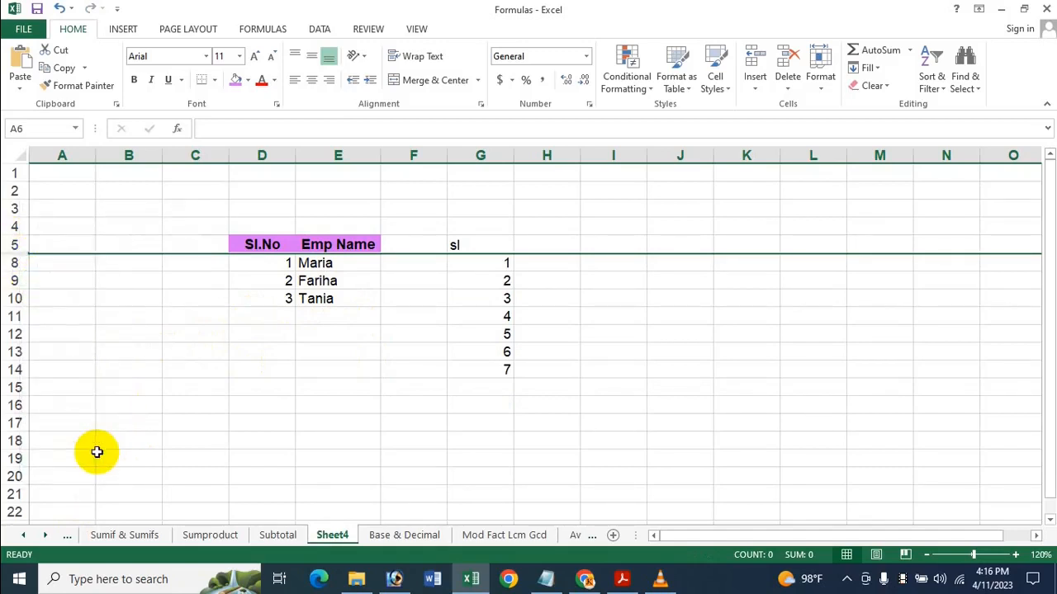
pyautogui.doubleClick(15, 263)
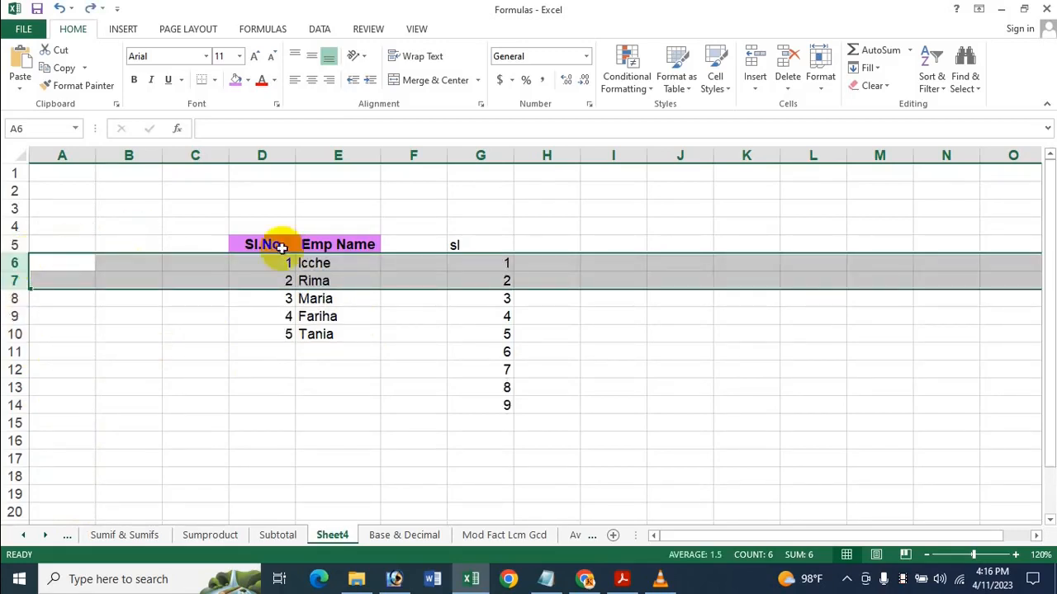
pyautogui.click(394, 345)
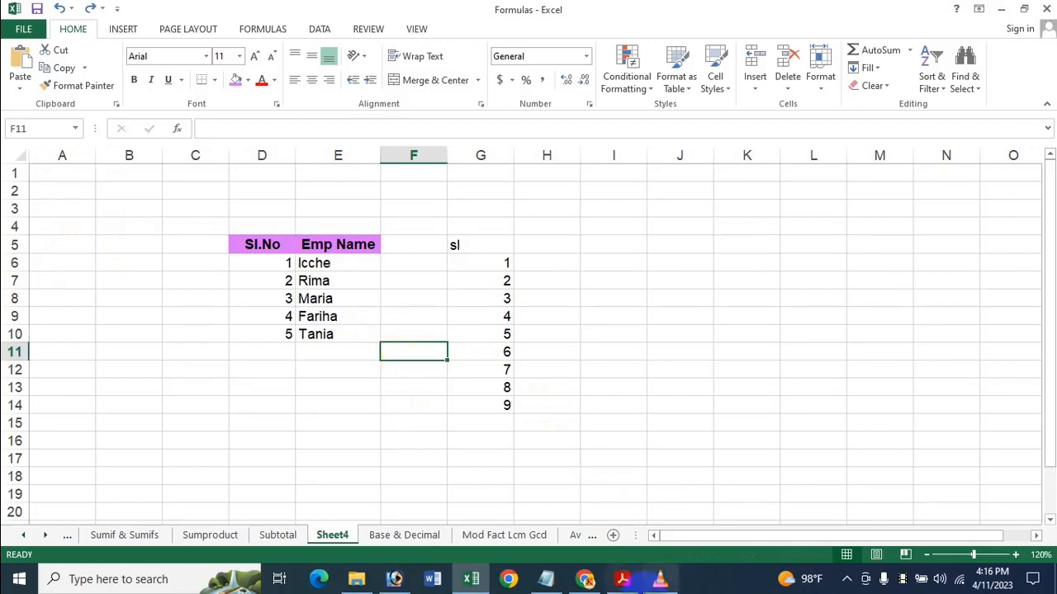
# Switch to Adobe Acrobat to view the PDF title page about auto-generating serial numbers
pyautogui.moveTo(622, 591)
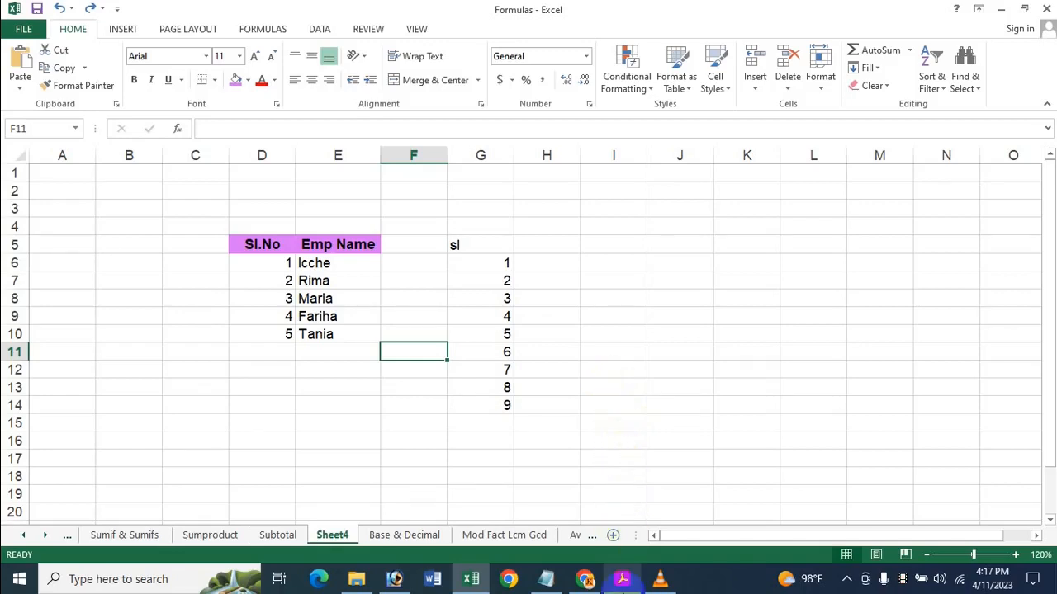
pyautogui.click(623, 579)
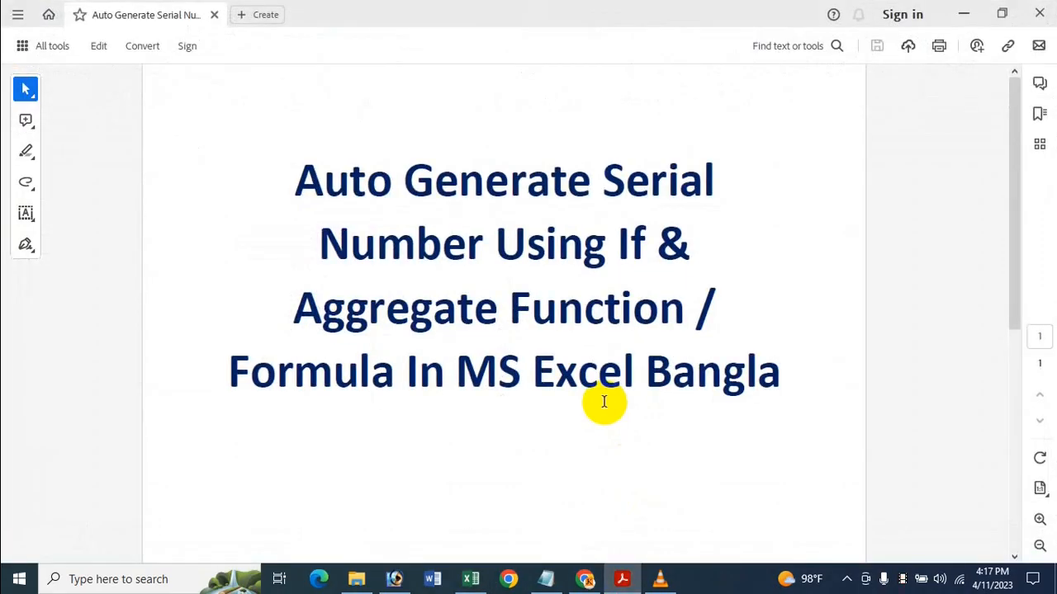